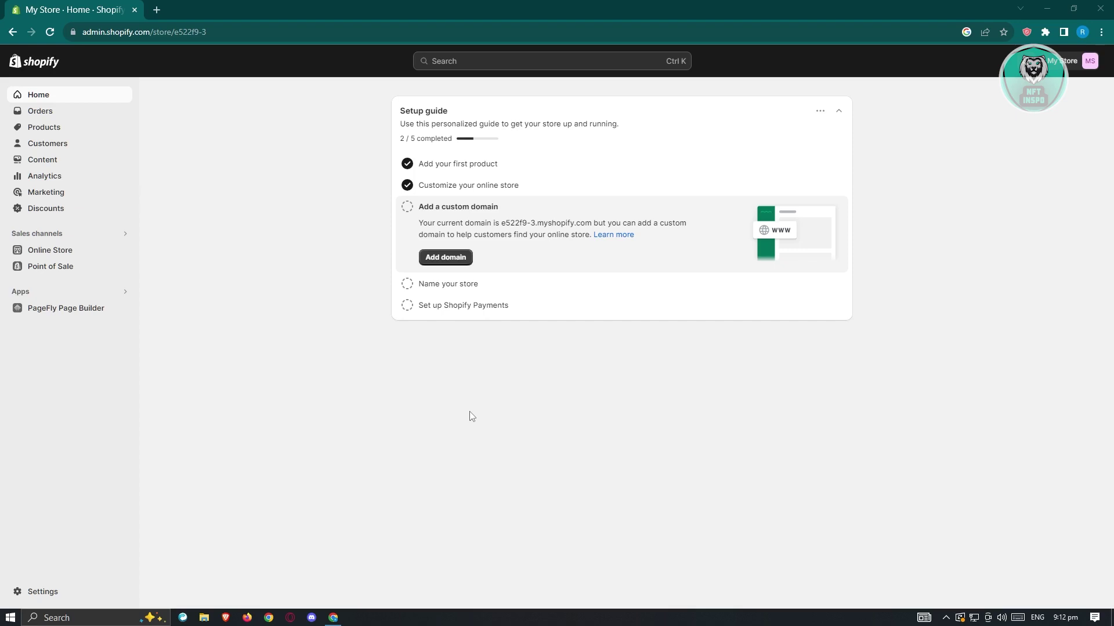
- Open the storefront's shirt product page in a new tab and check its ₱400.00 PHP price
click(125, 251)
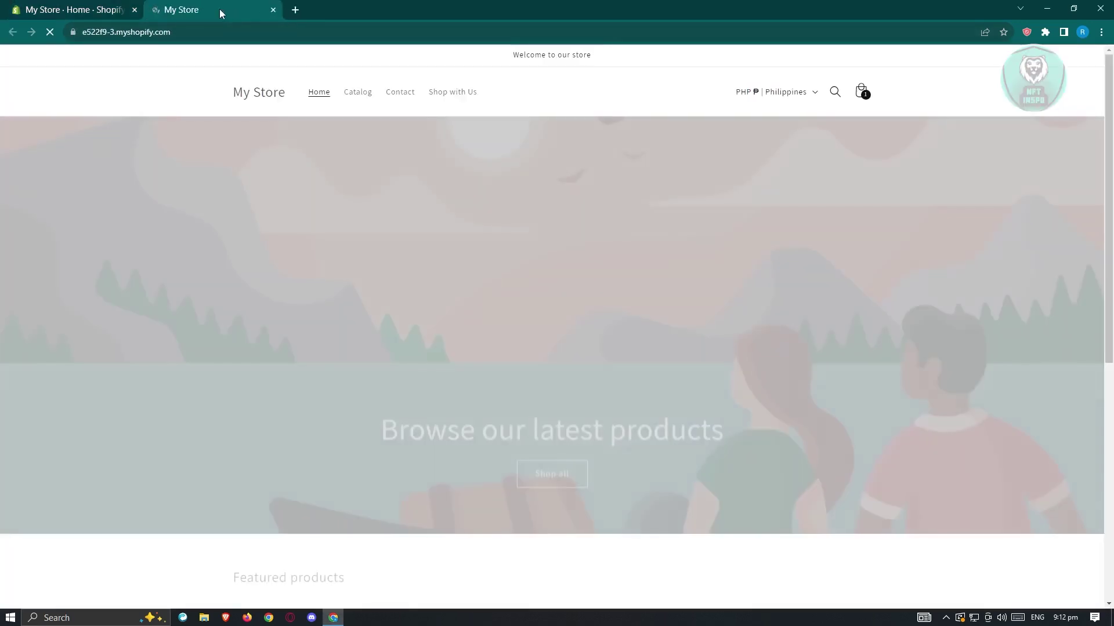
scroll(395, 218, down, 7)
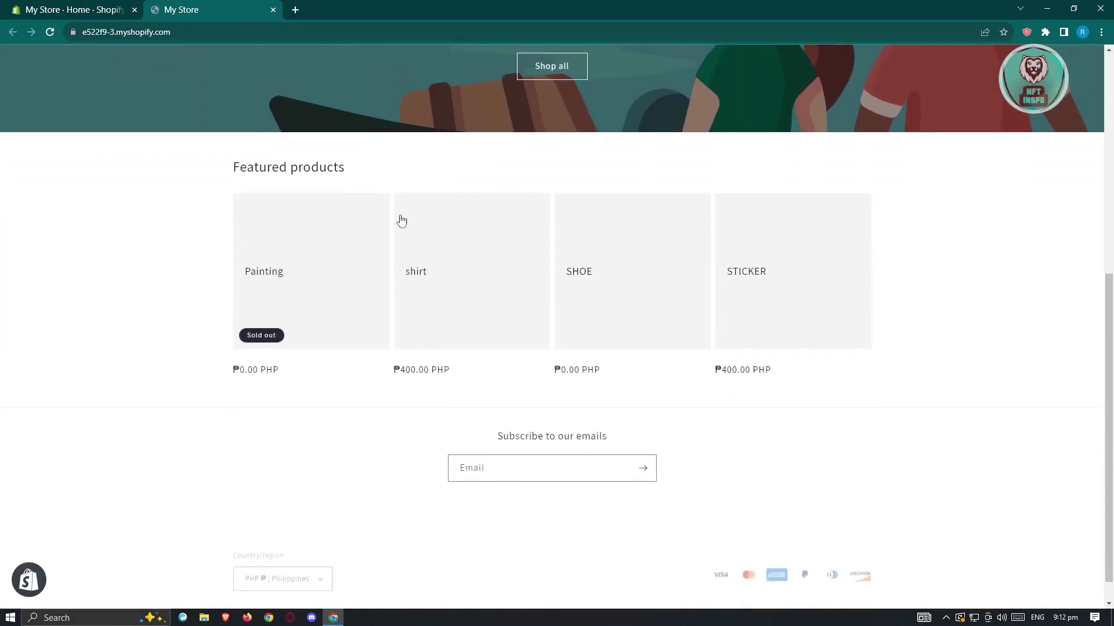
click(418, 272)
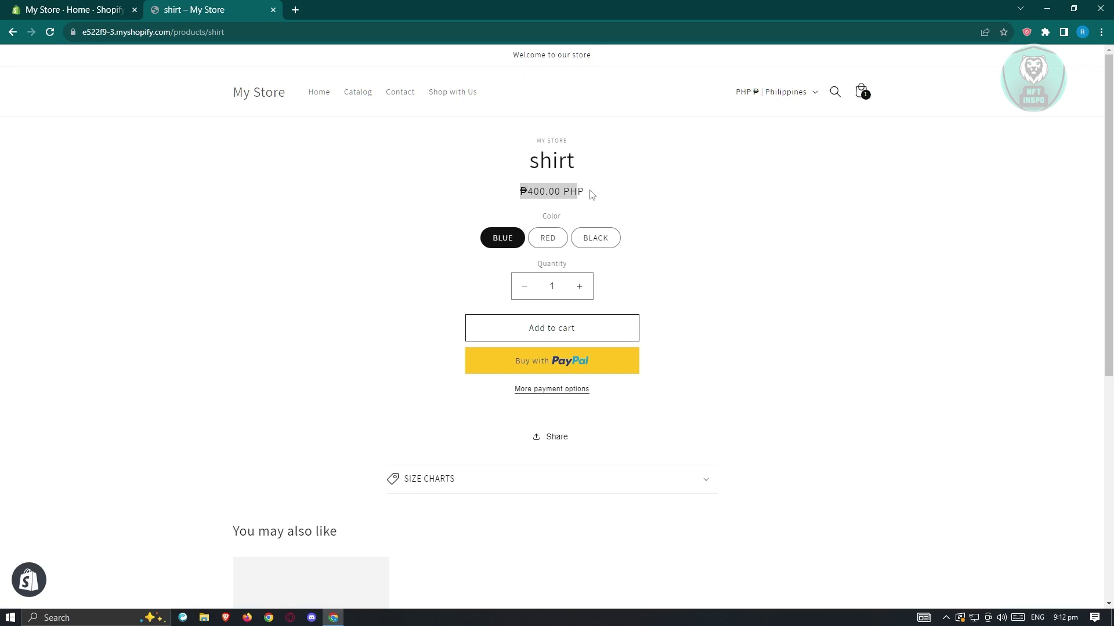
drag(530, 192, 596, 194)
- Open the shirt product in the admin and bring its BLUE, RED and BLACK variants at 10.00 into view
click(93, 11)
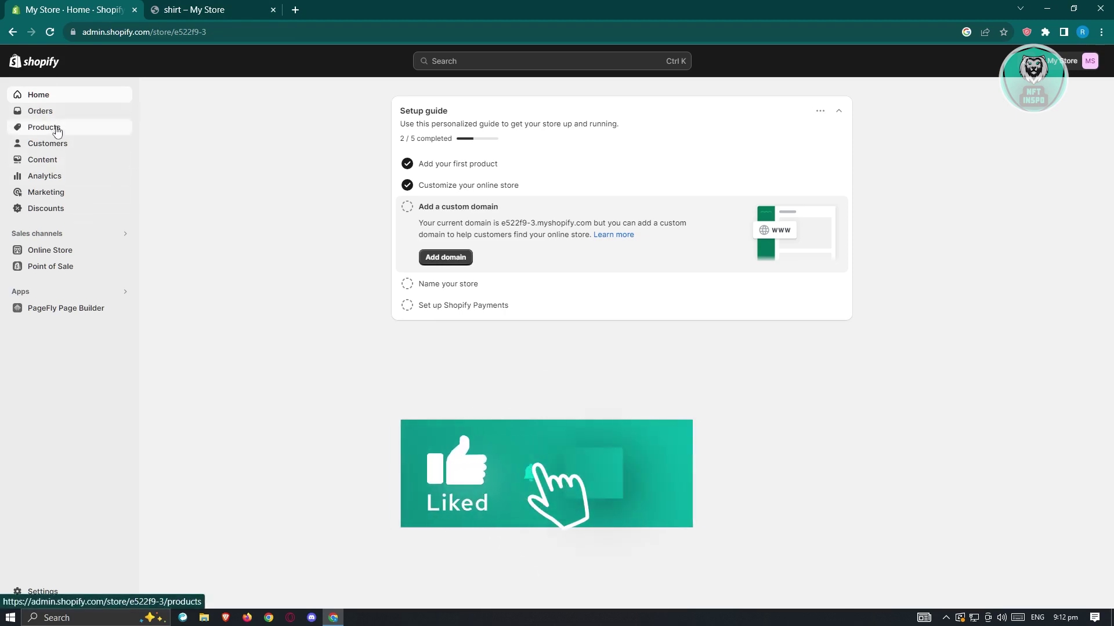
click(57, 132)
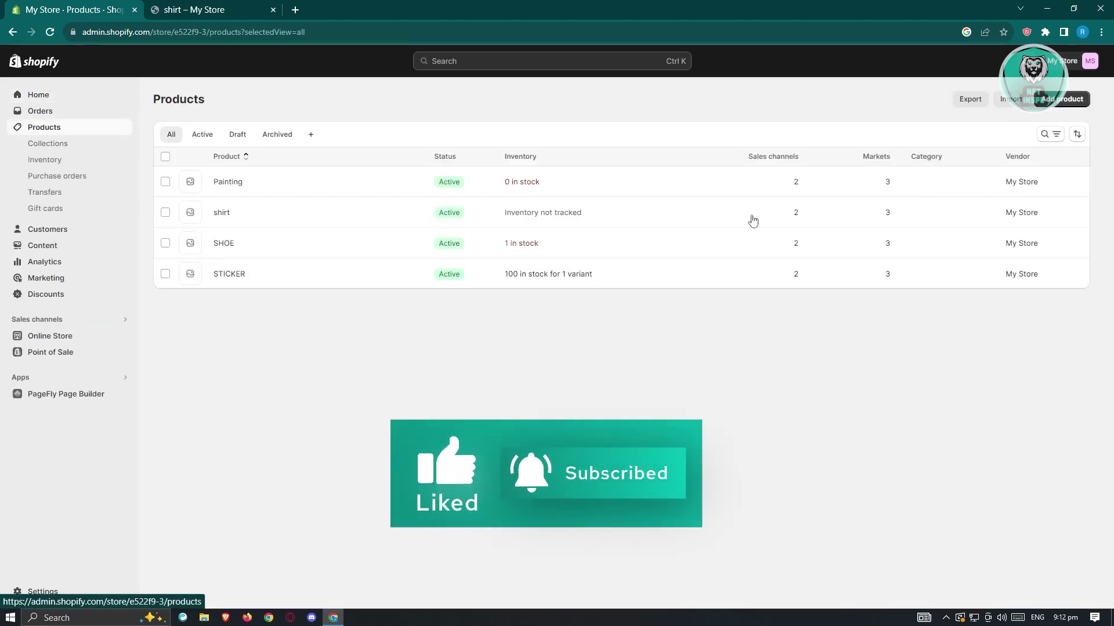
click(222, 214)
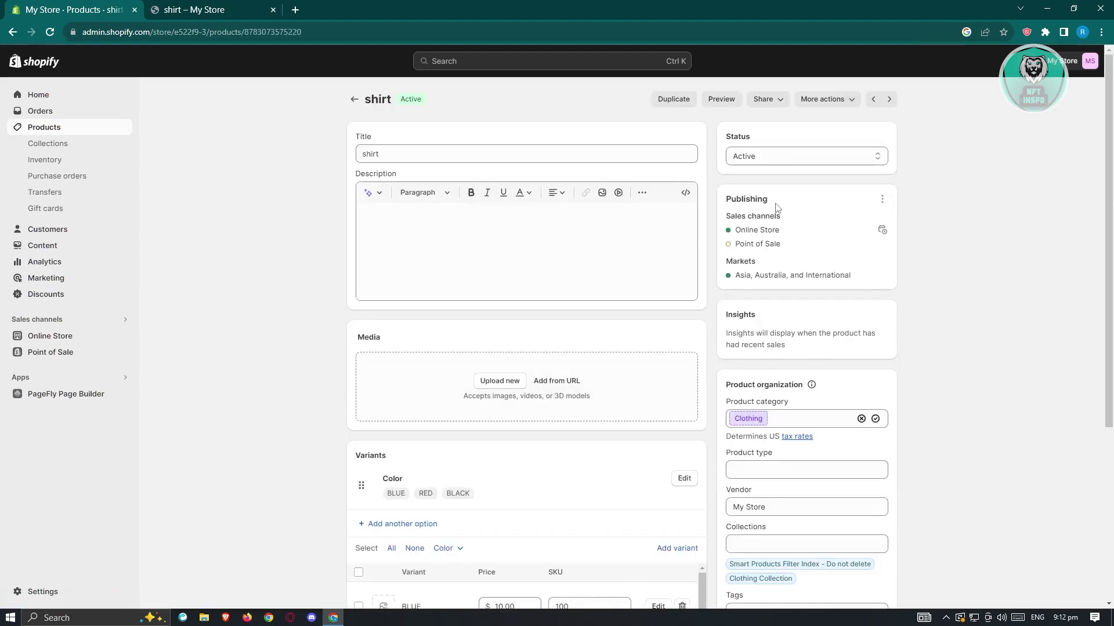
scroll(935, 253, down, 5)
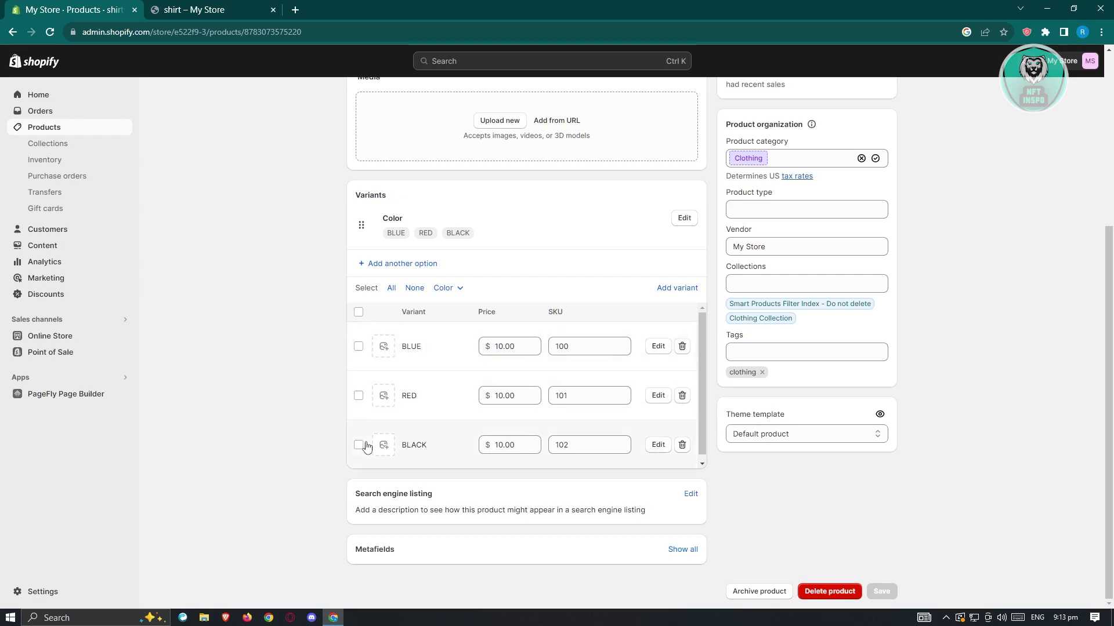
- Tick the BLUE, RED and BLACK variant checkboxes so all three shirt variants are selected
click(500, 445)
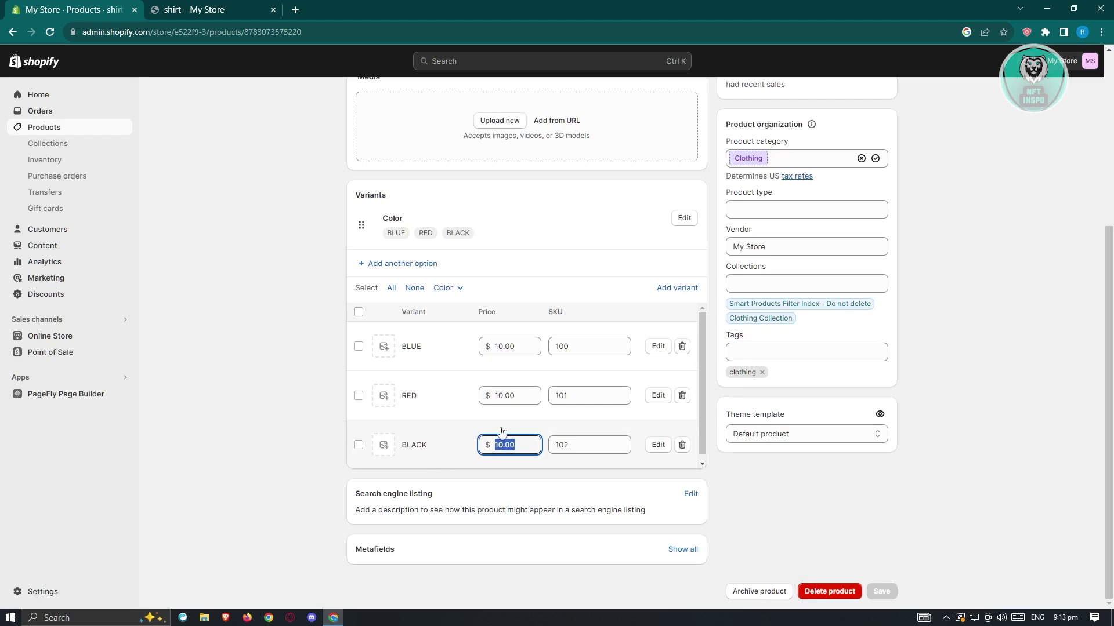
click(500, 394)
click(504, 393)
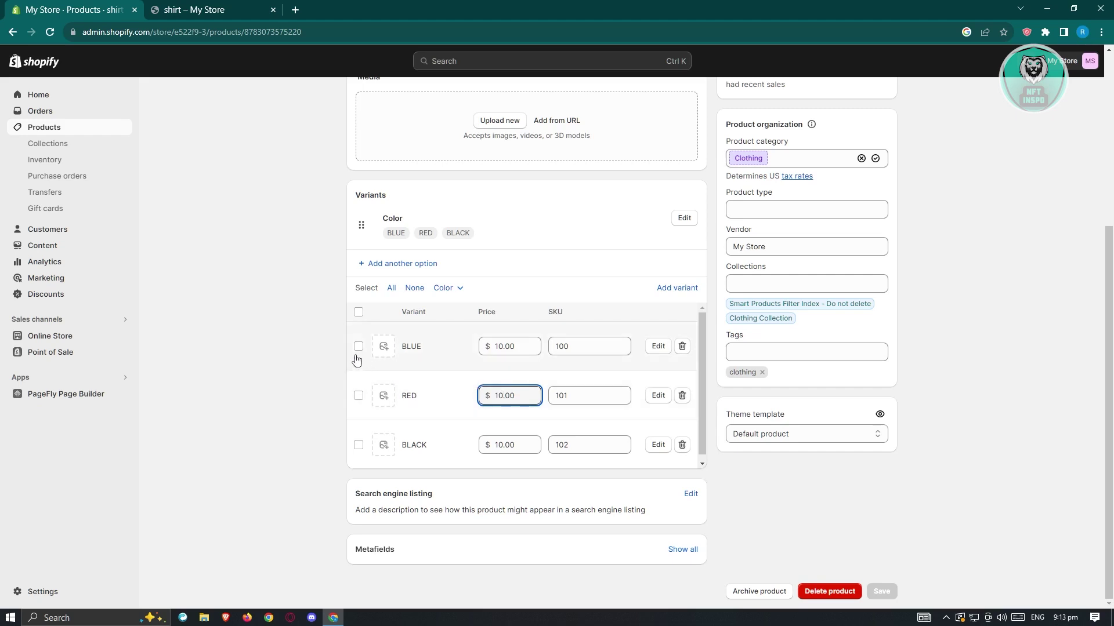
click(358, 313)
click(358, 315)
click(358, 347)
click(359, 396)
click(358, 444)
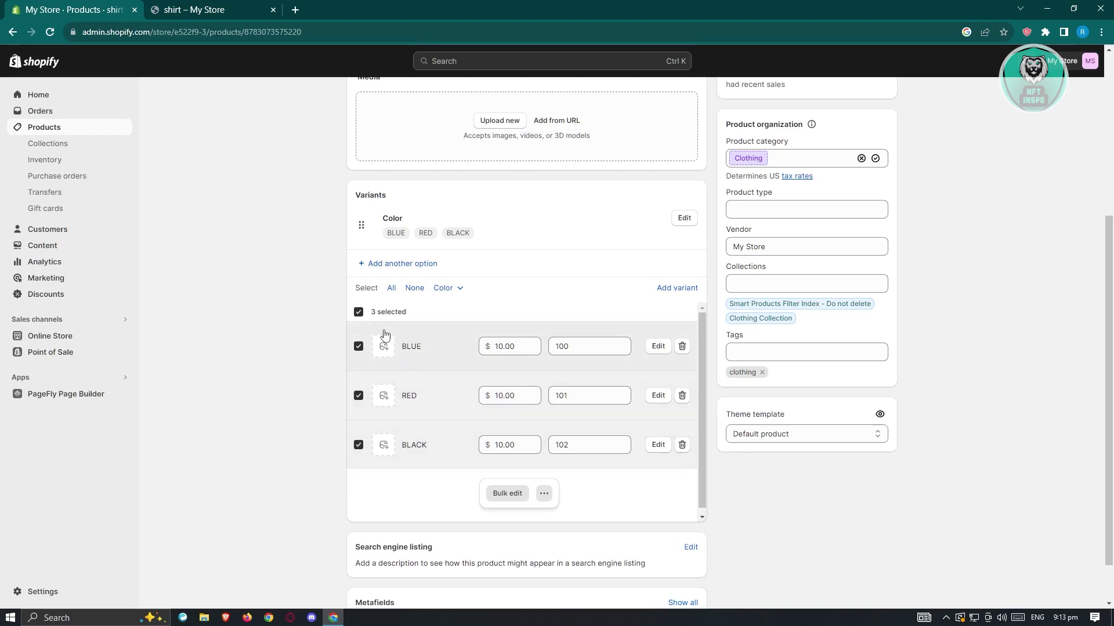
- Bulk edit the three variants and toggle the Compare-at price column off and back on
click(506, 493)
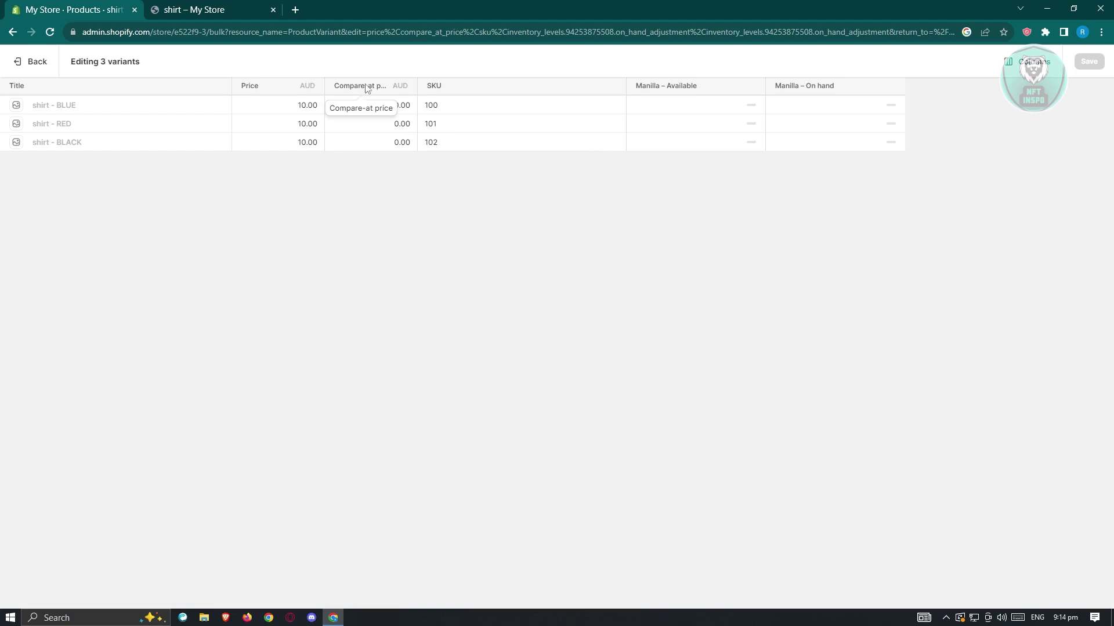
click(1028, 65)
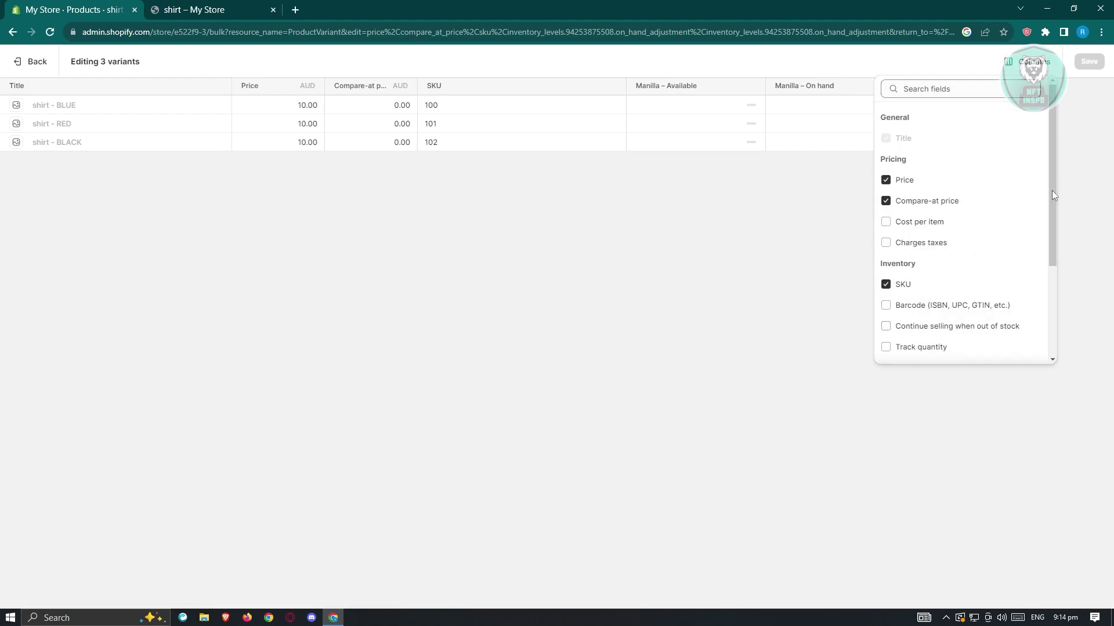
drag(1052, 194, 1056, 235)
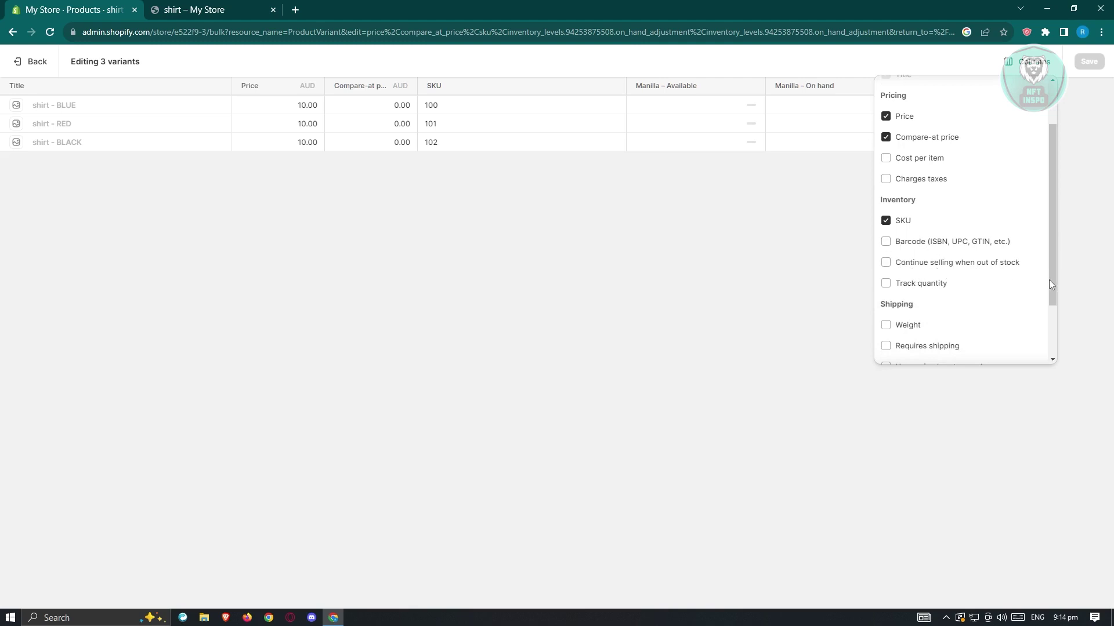
drag(1049, 280, 1042, 189)
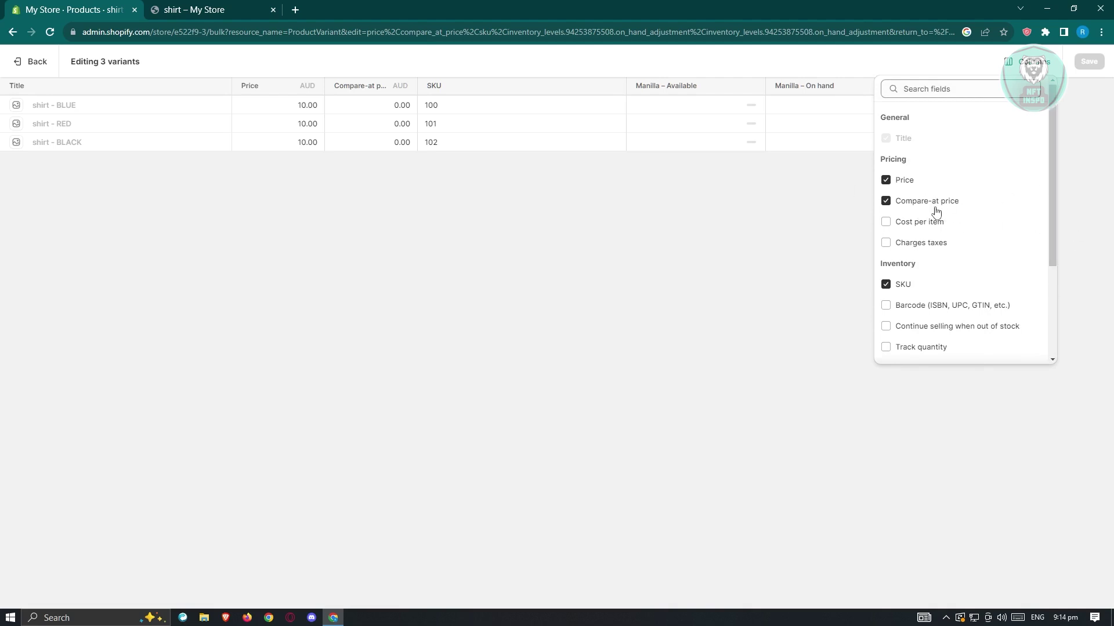
click(884, 203)
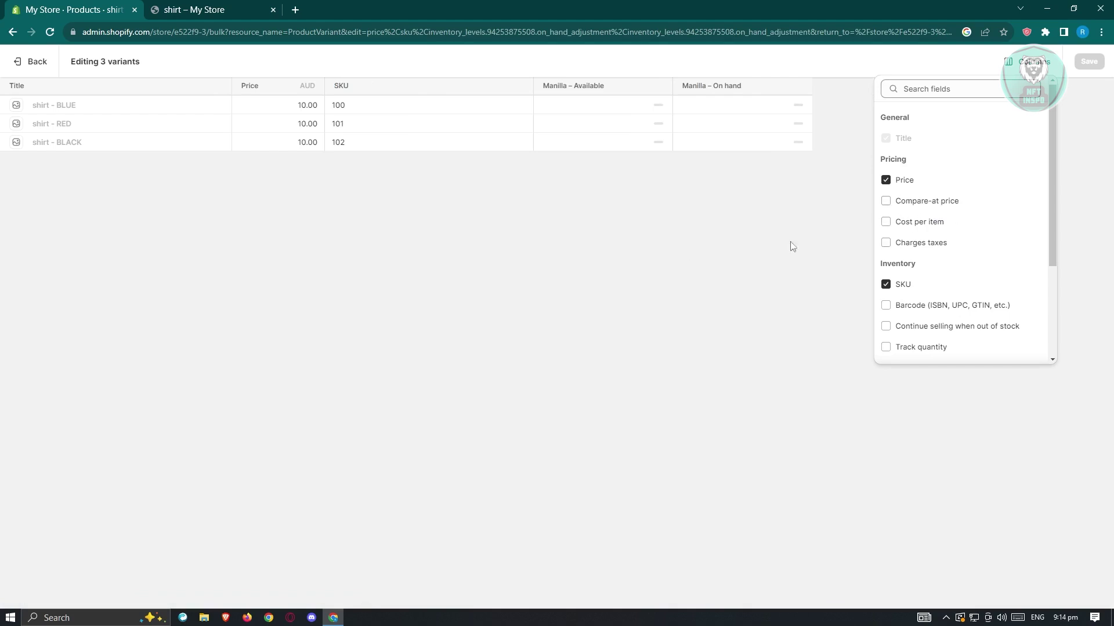
click(885, 201)
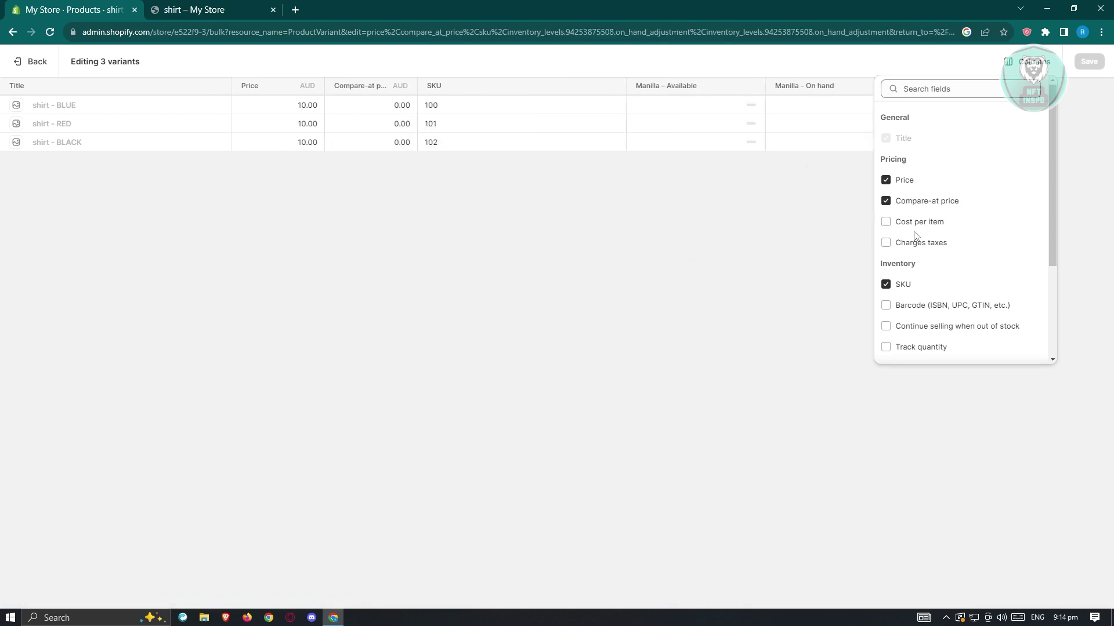
- Enter a compare-at price of 10 for BLUE and fill it down to RED and BLACK
click(759, 261)
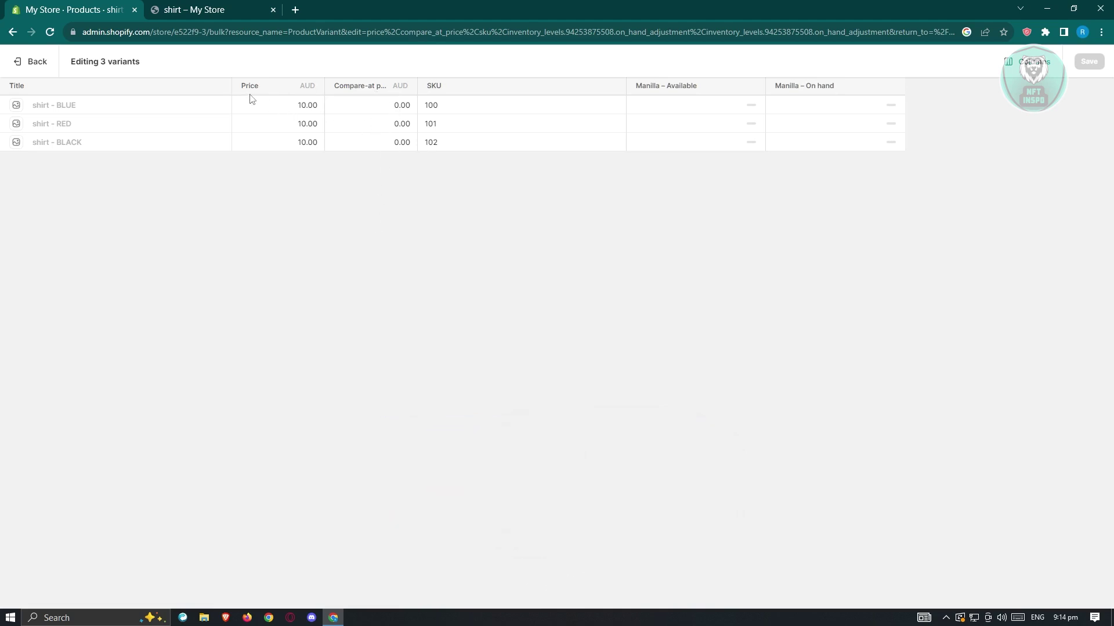
click(392, 107)
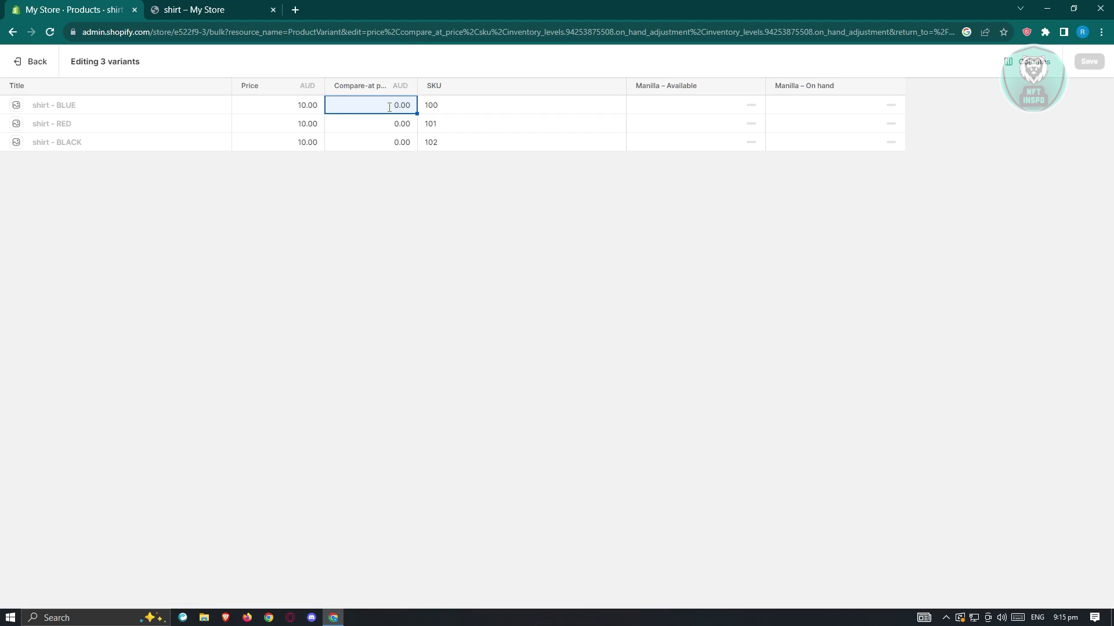
text(10)
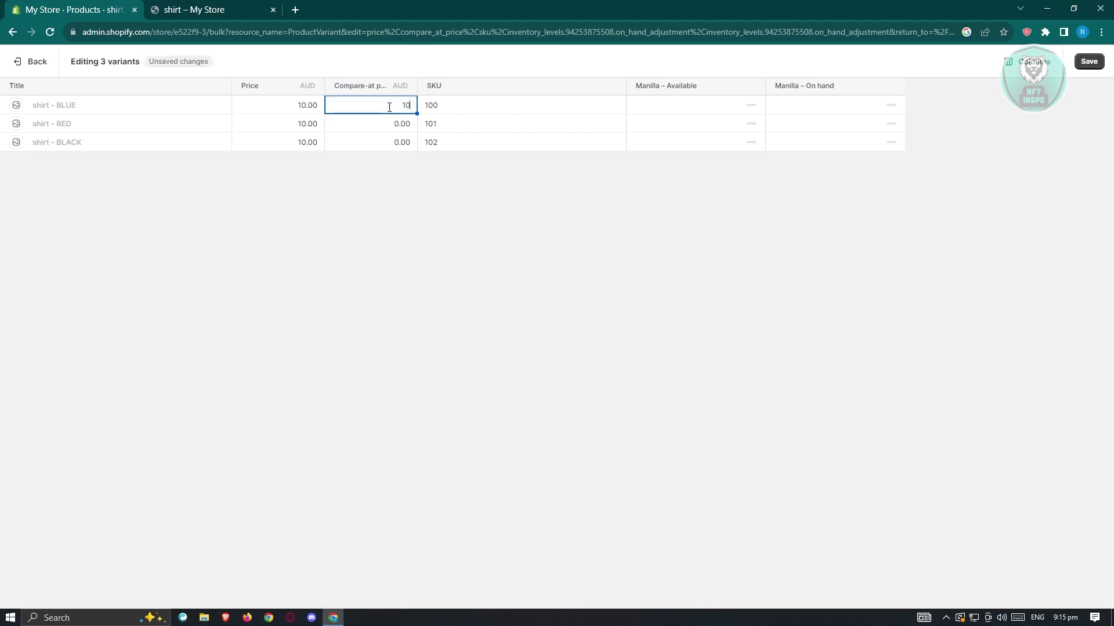
click(402, 123)
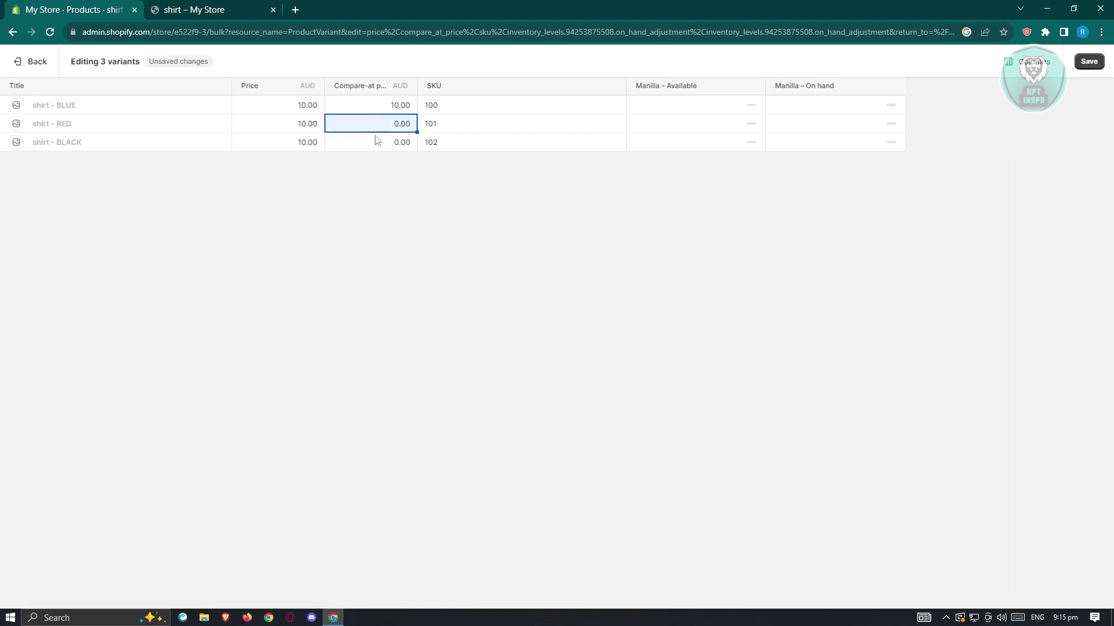
click(386, 106)
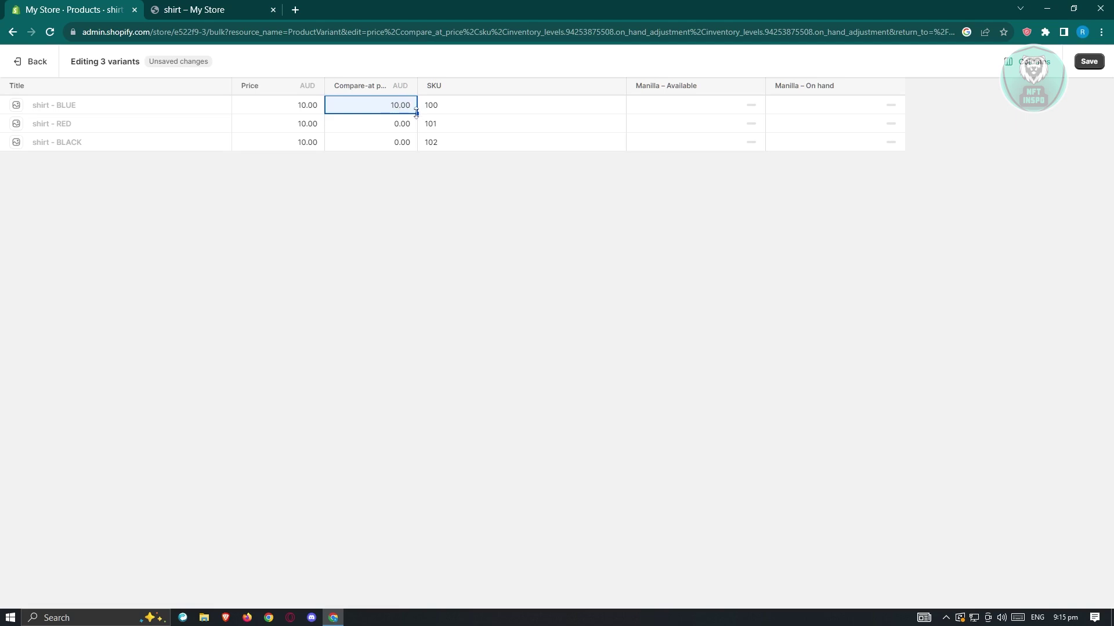
drag(416, 113, 416, 150)
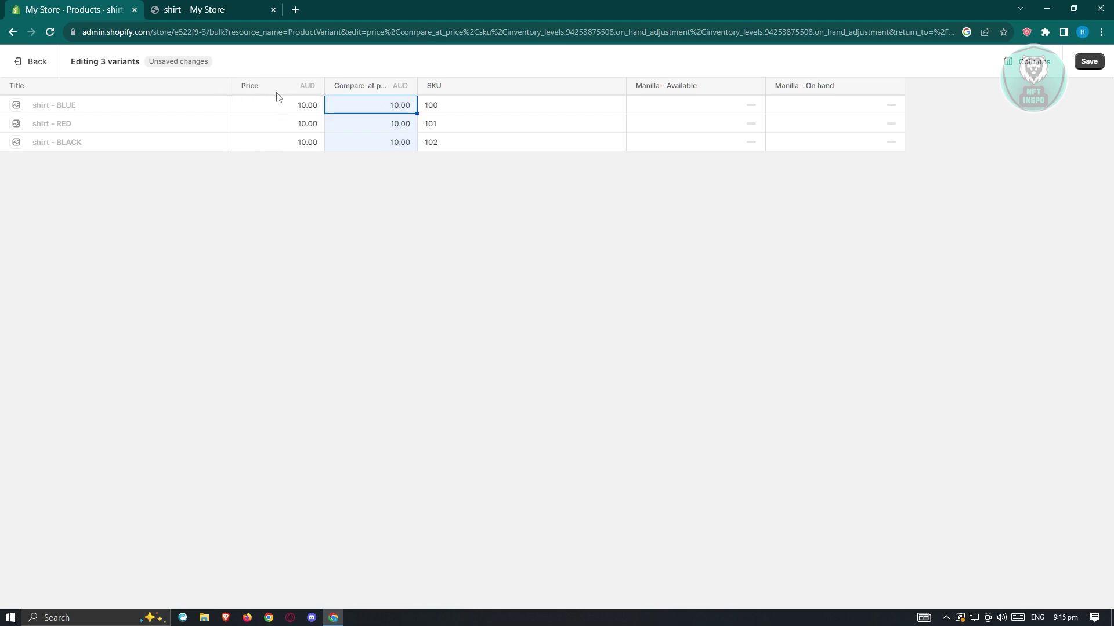
- Change the BLUE and RED variant prices to 5, save, and return to the shirt product page
click(290, 108)
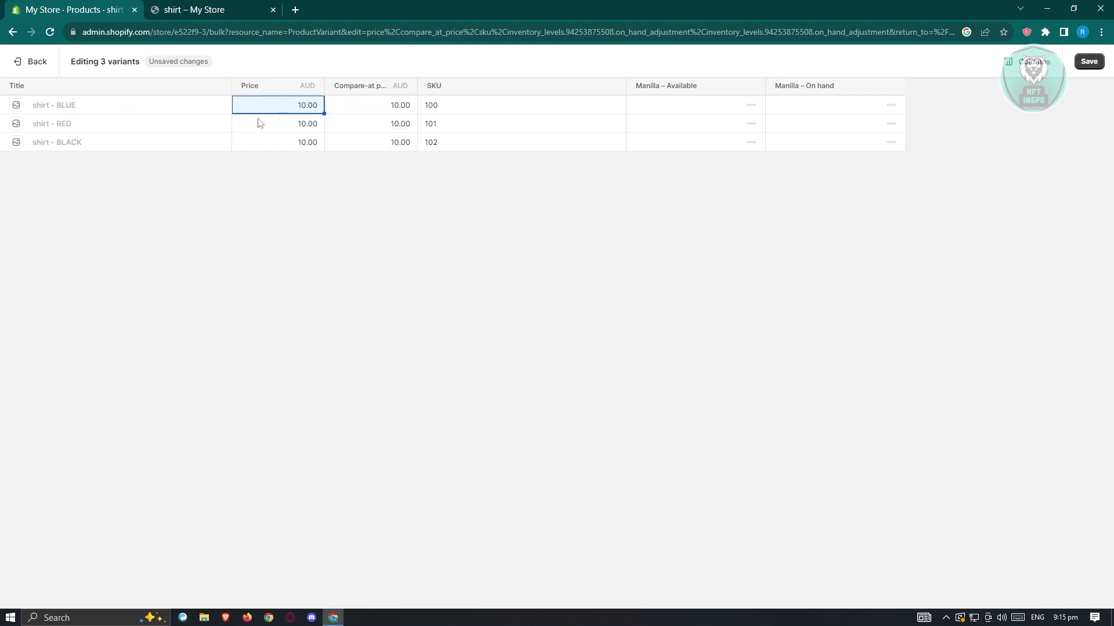
text(5)
click(356, 233)
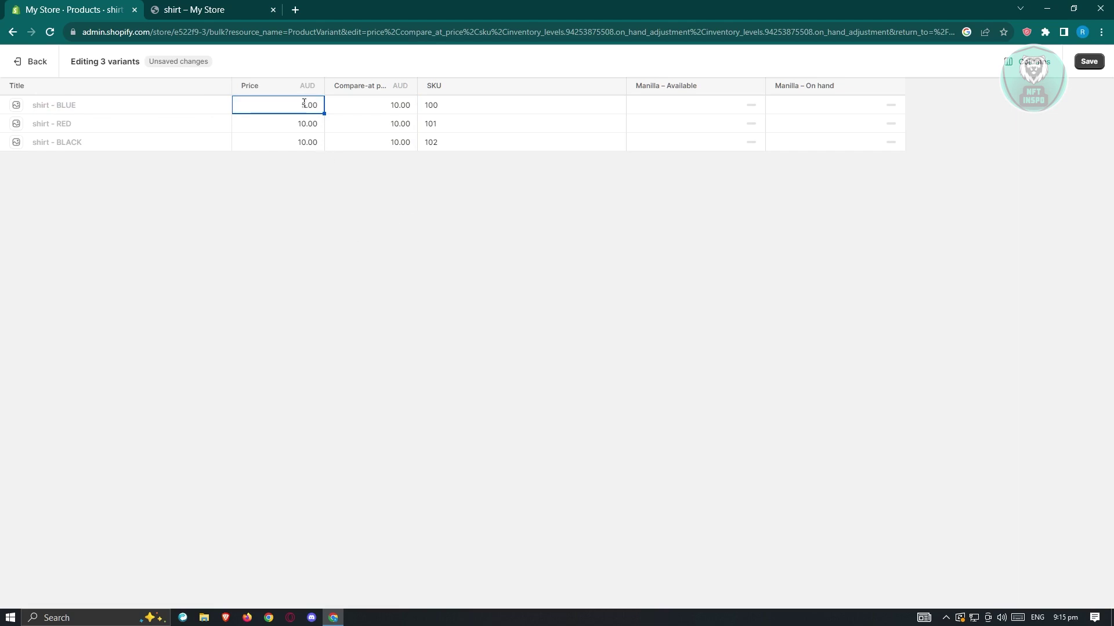
click(308, 125)
text(5)
click(1089, 62)
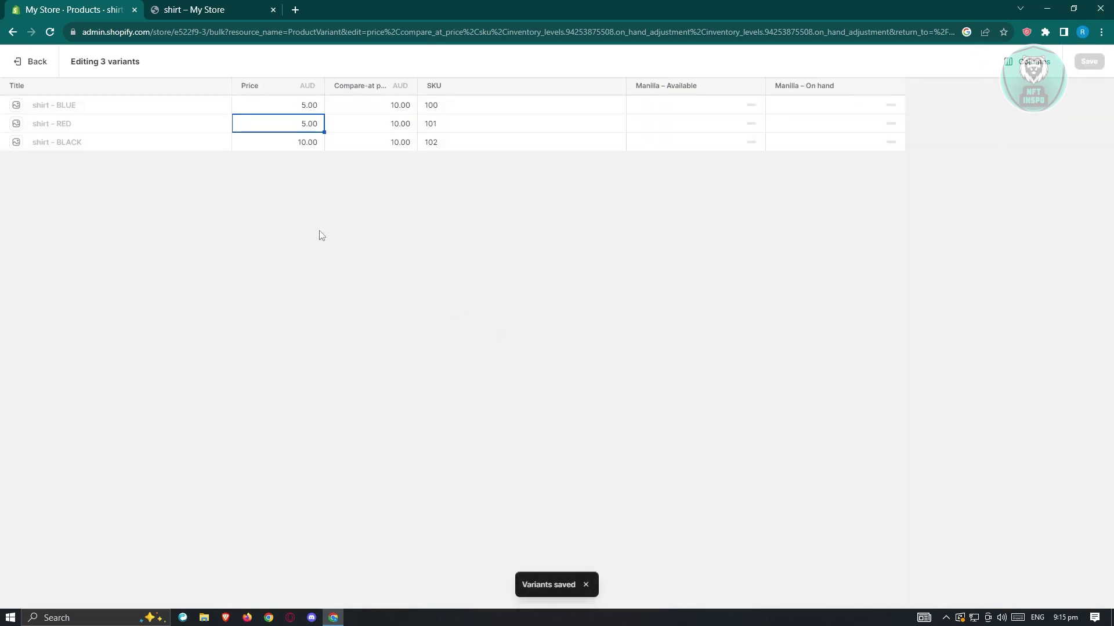
click(30, 65)
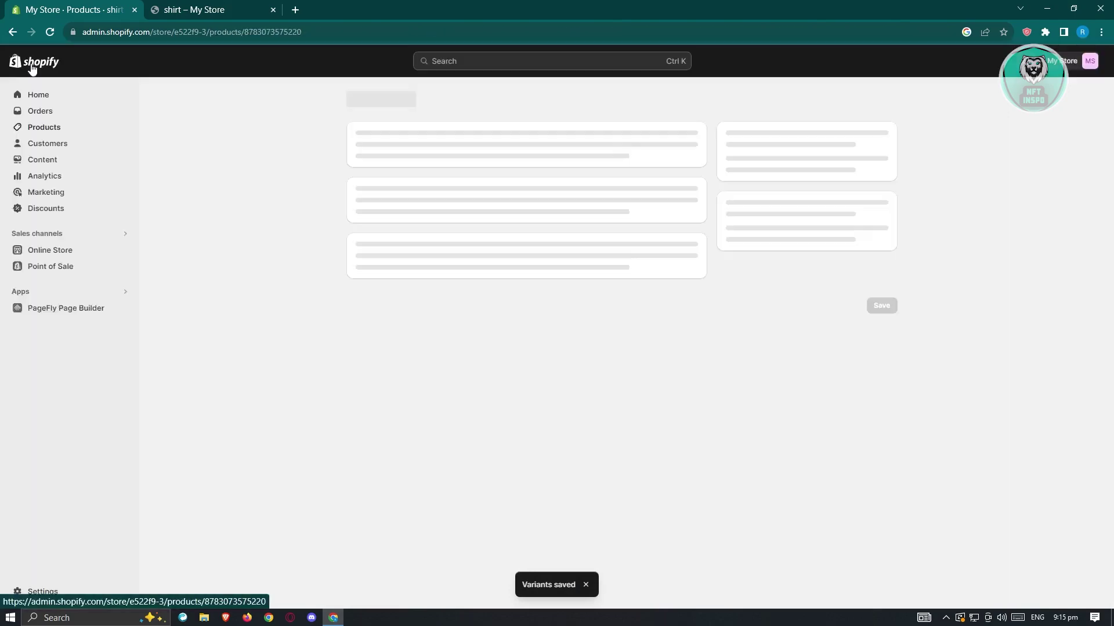
scroll(989, 262, down, 5)
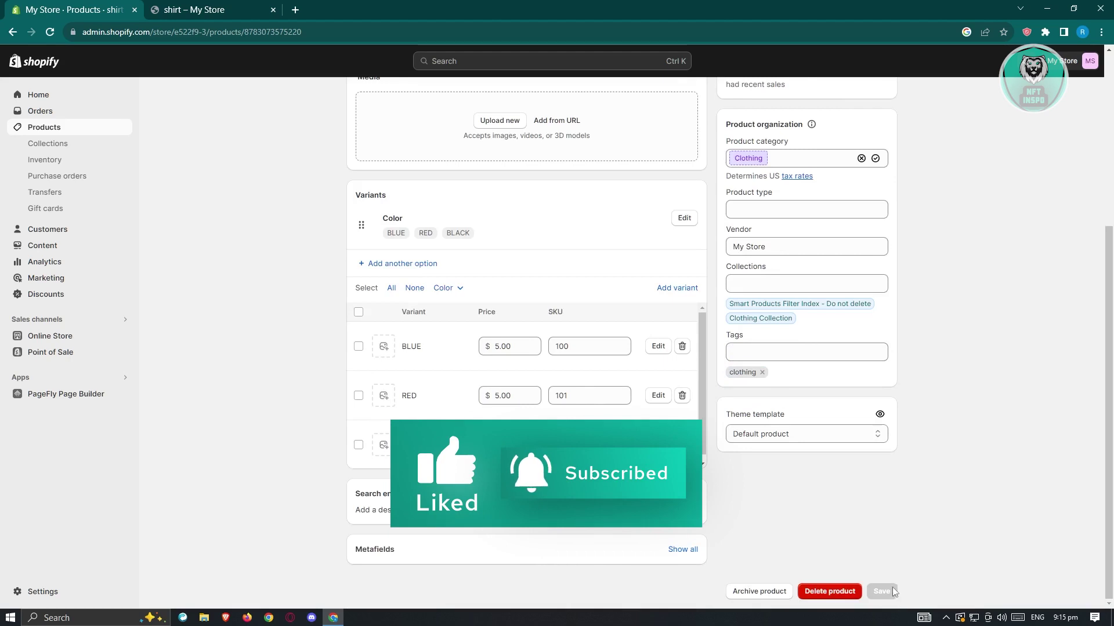
- Reload the storefront shirt page and compare BLACK and RED, with RED on sale at ₱200.00
click(201, 7)
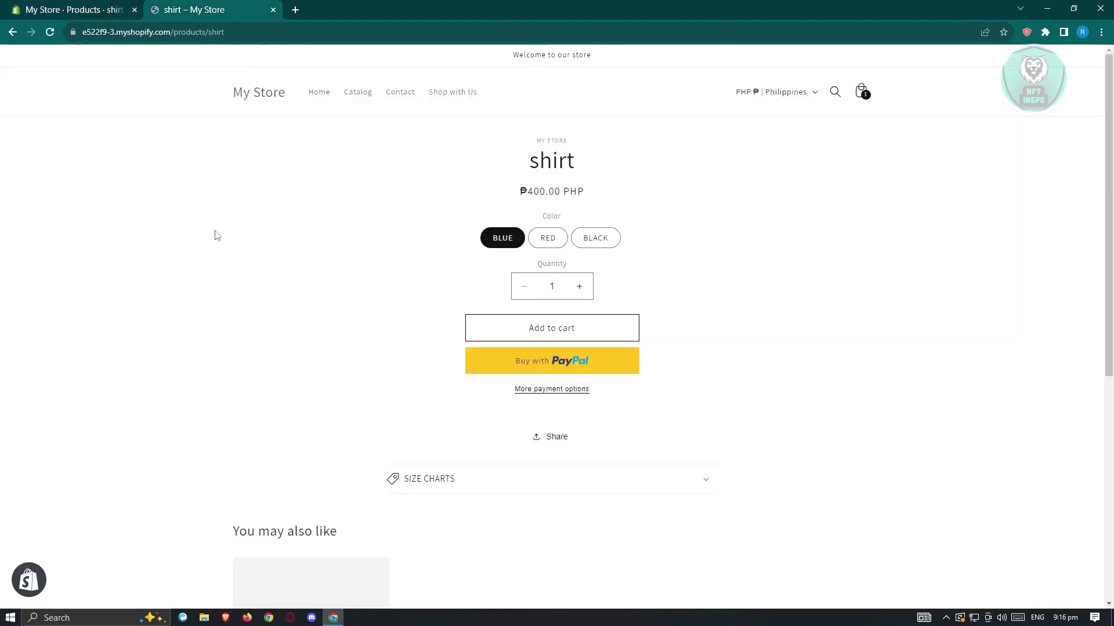
click(50, 35)
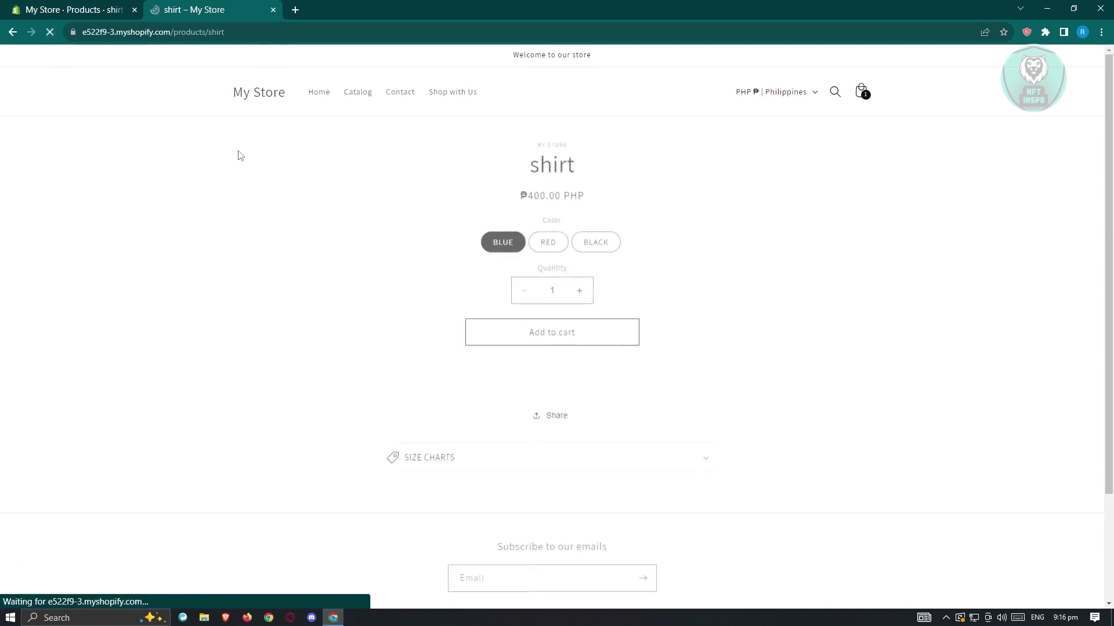
click(594, 237)
click(49, 36)
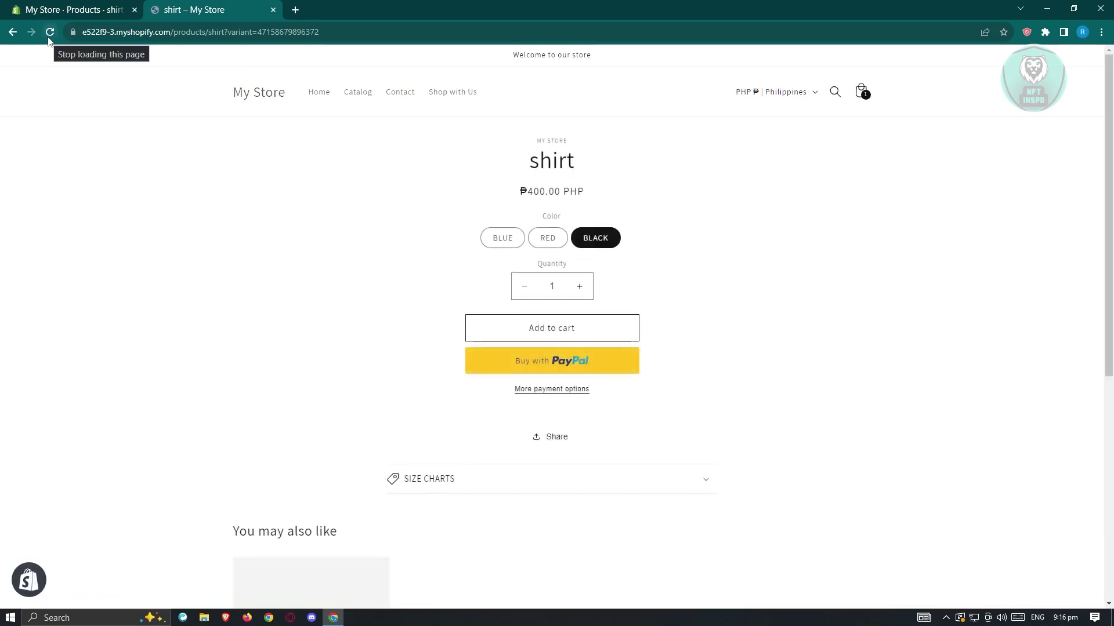
click(49, 37)
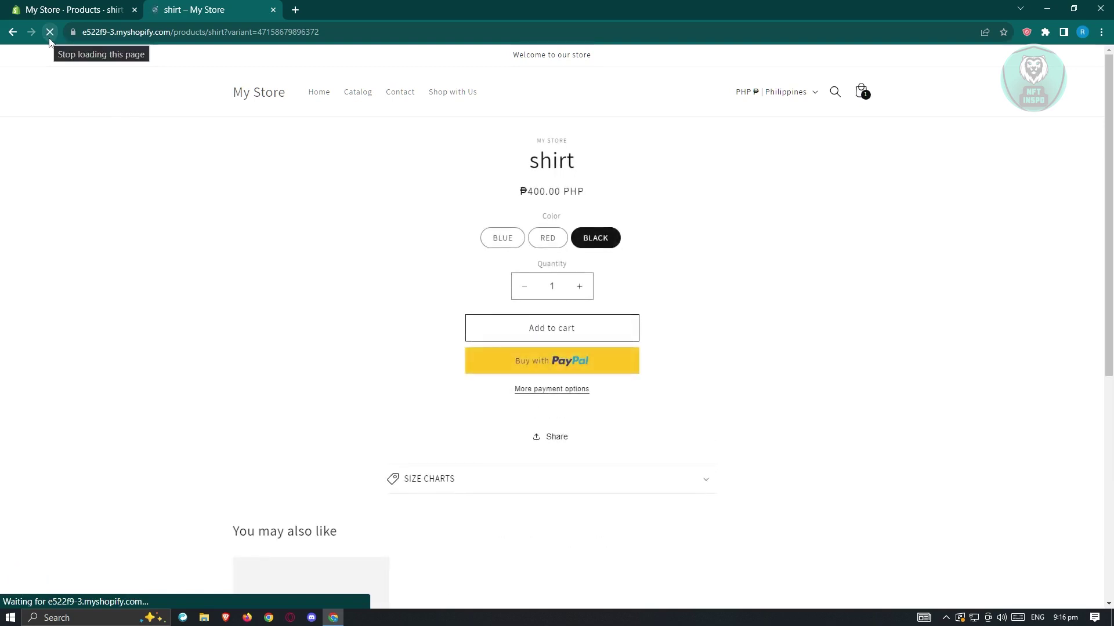
click(584, 246)
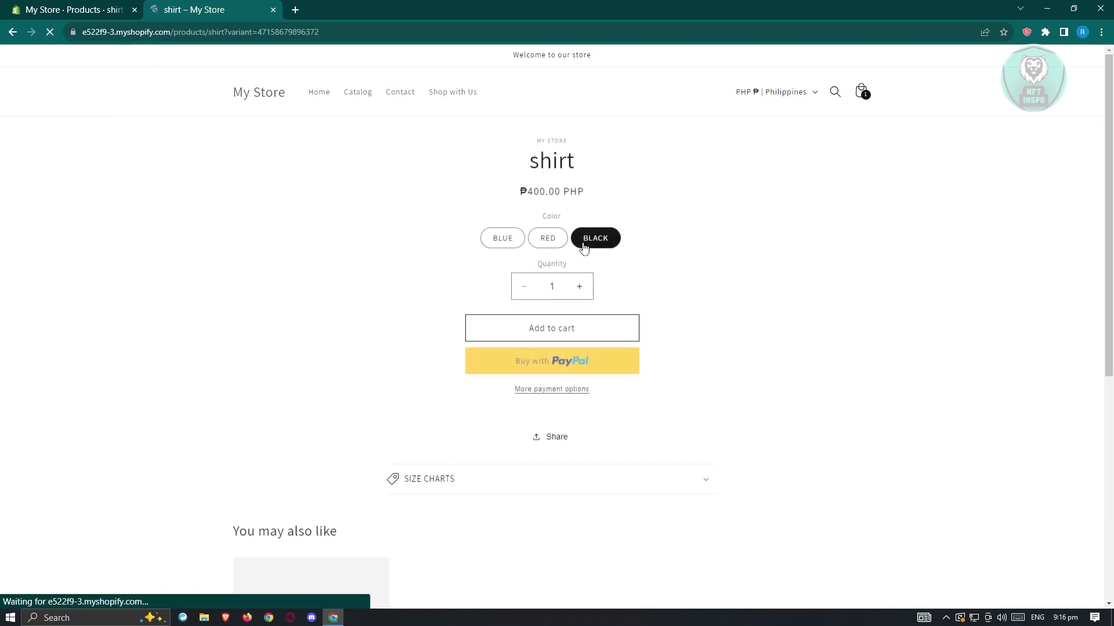
click(557, 244)
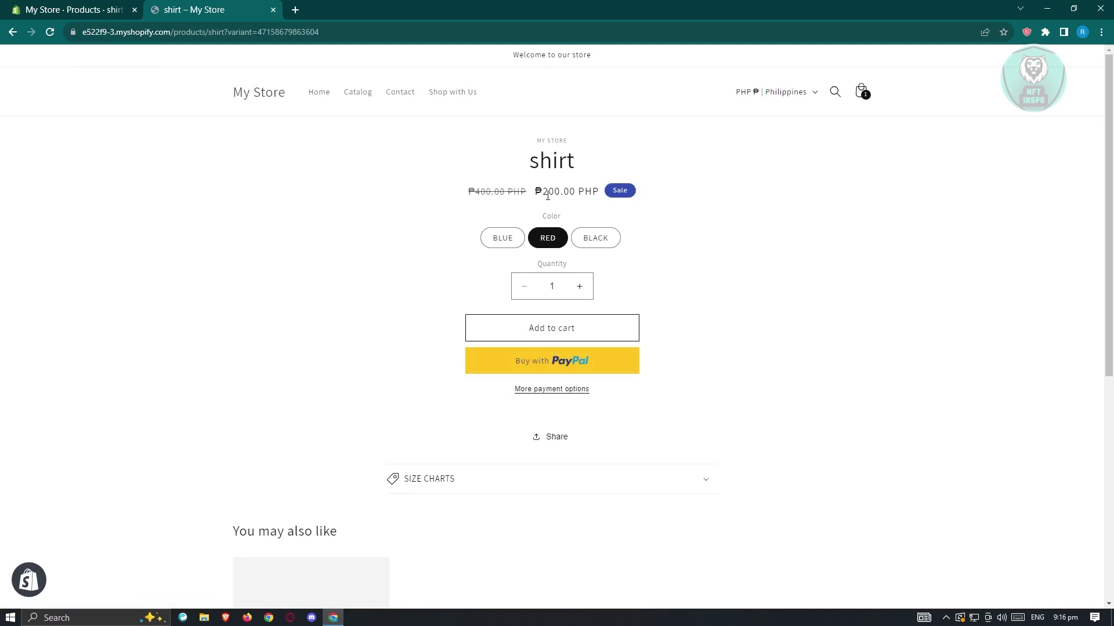
- Switch the storefront currency to USD then AUD, checking the colour prices, then return to admin
click(804, 93)
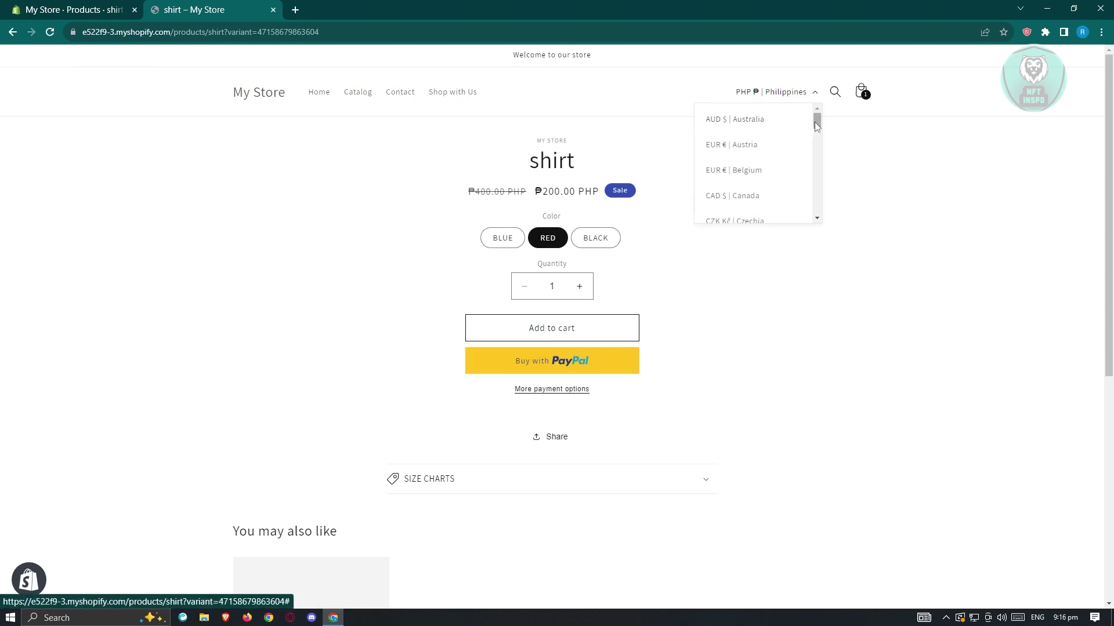
drag(816, 125, 817, 214)
click(783, 209)
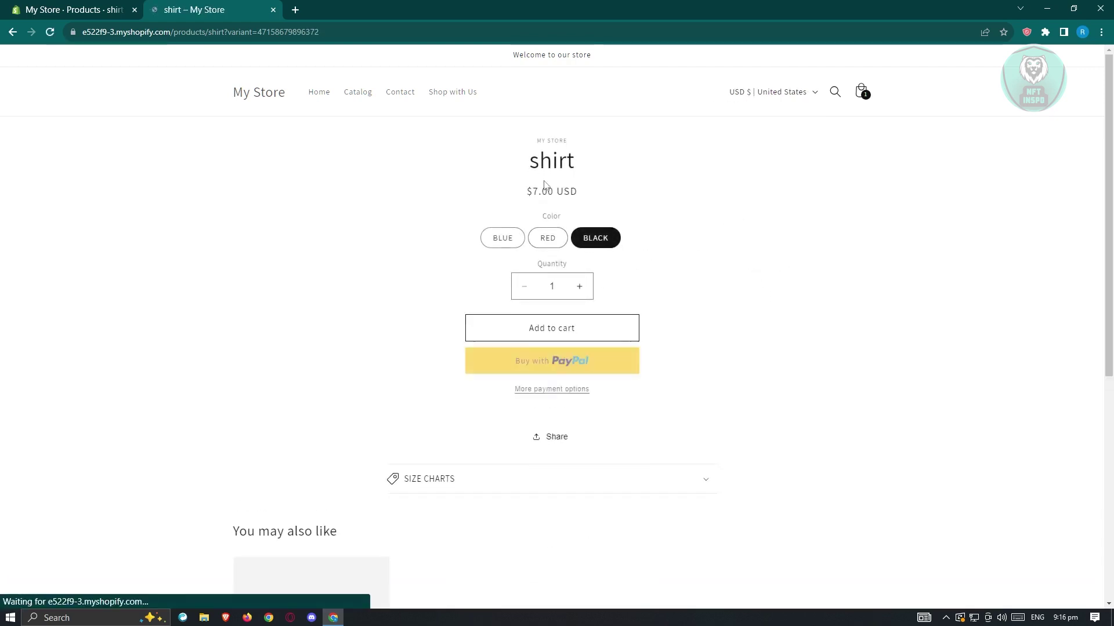
click(547, 238)
click(506, 239)
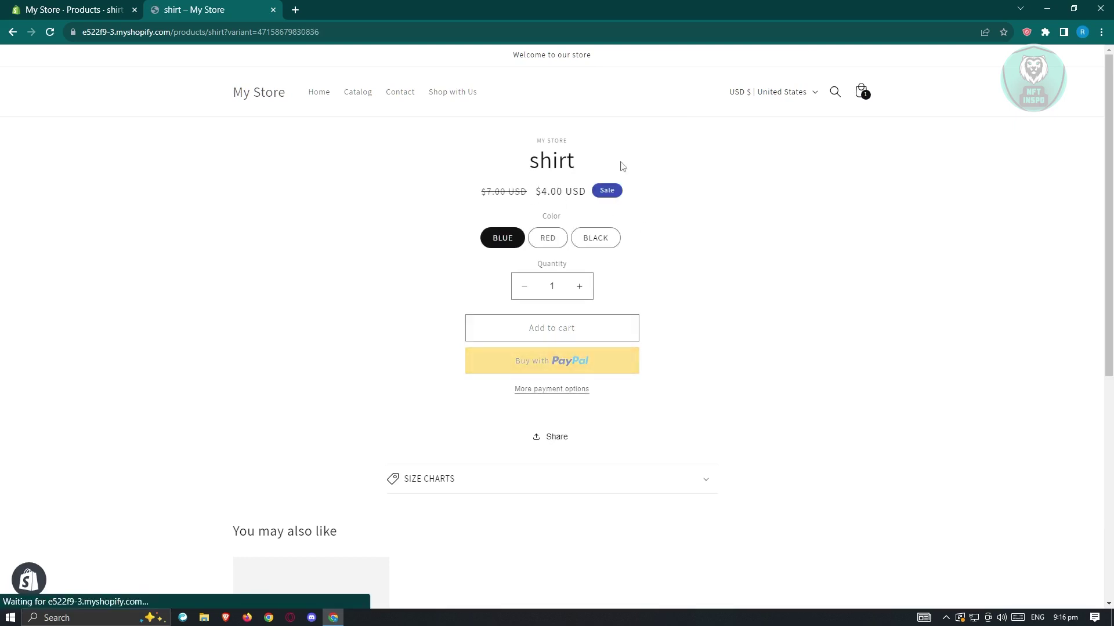
click(783, 91)
click(734, 118)
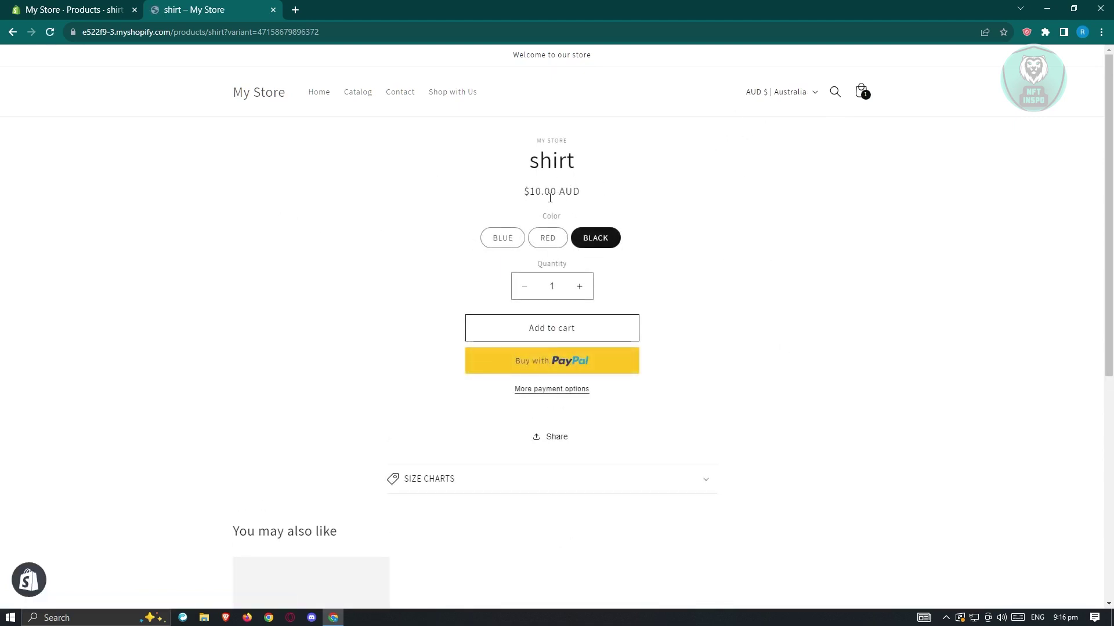
click(90, 8)
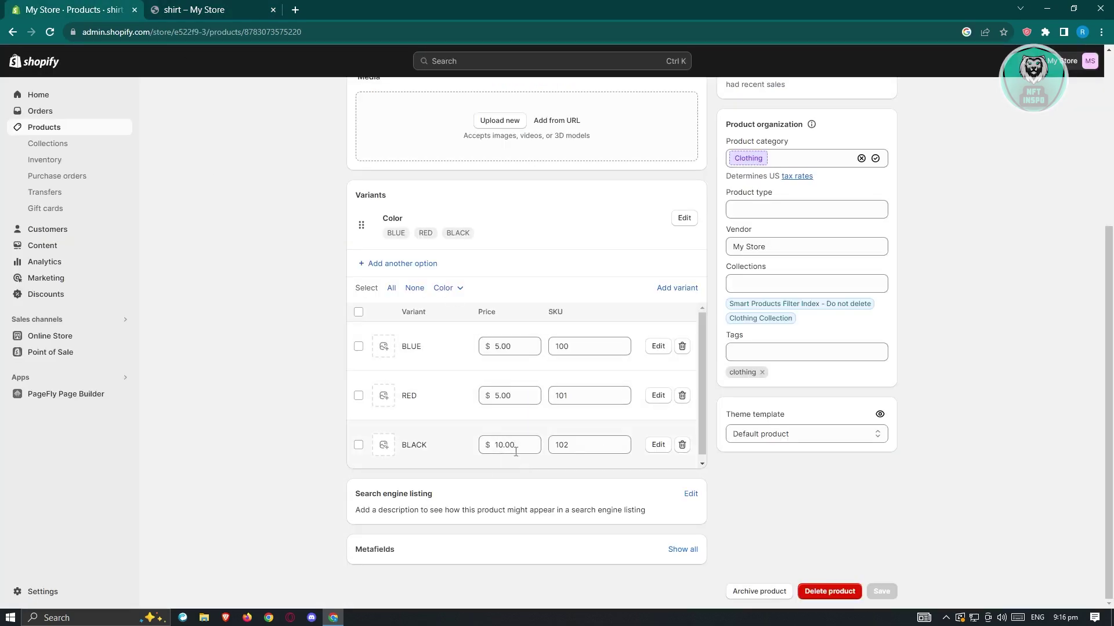
- Check the RED variant's AUD price on the storefront, then go back to the admin editor
click(195, 8)
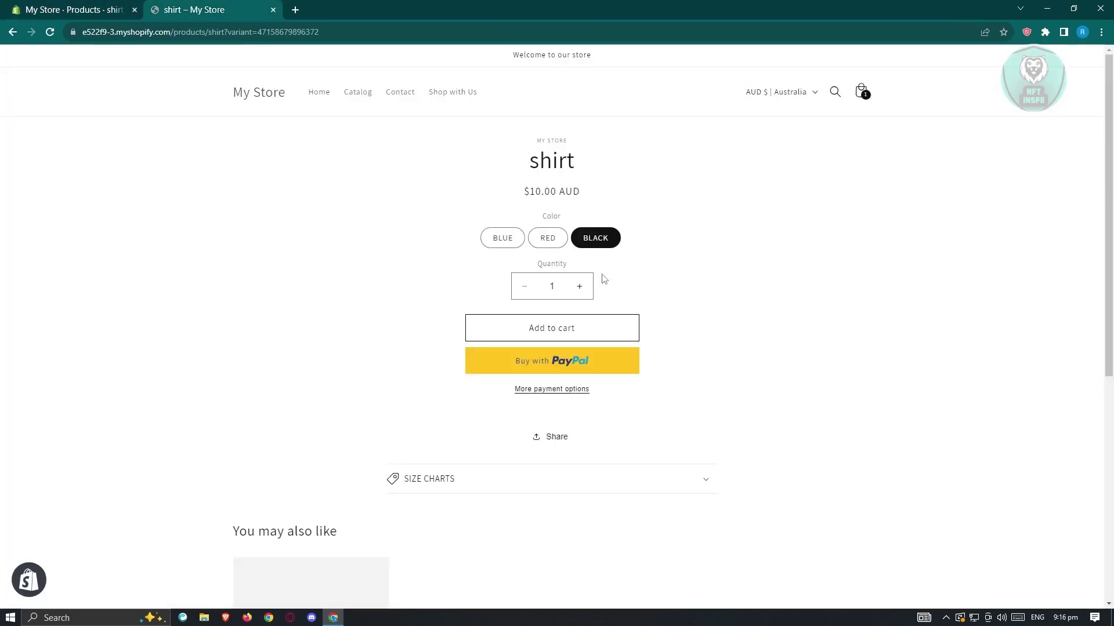
click(550, 239)
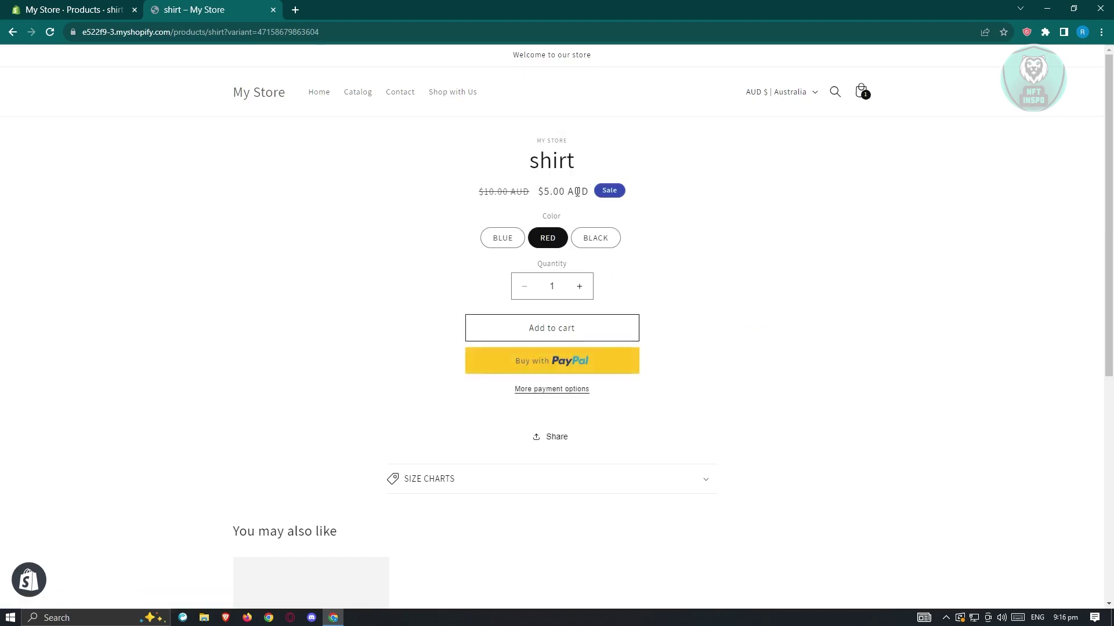
click(67, 7)
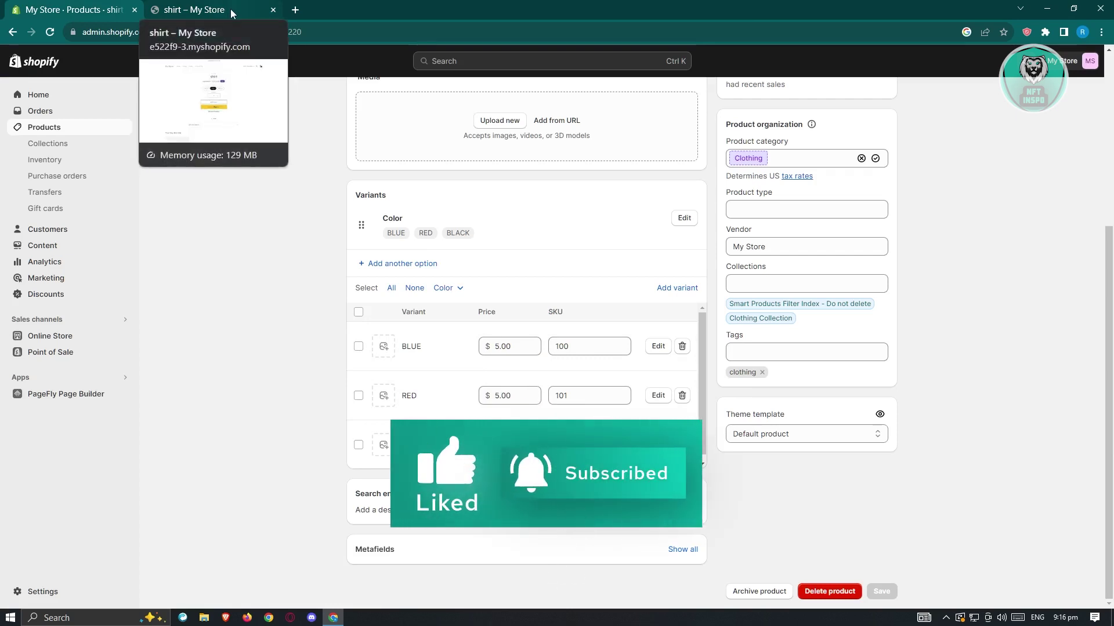
- Change the BLACK variant's price from 10.00 to 5 and save the product
click(504, 346)
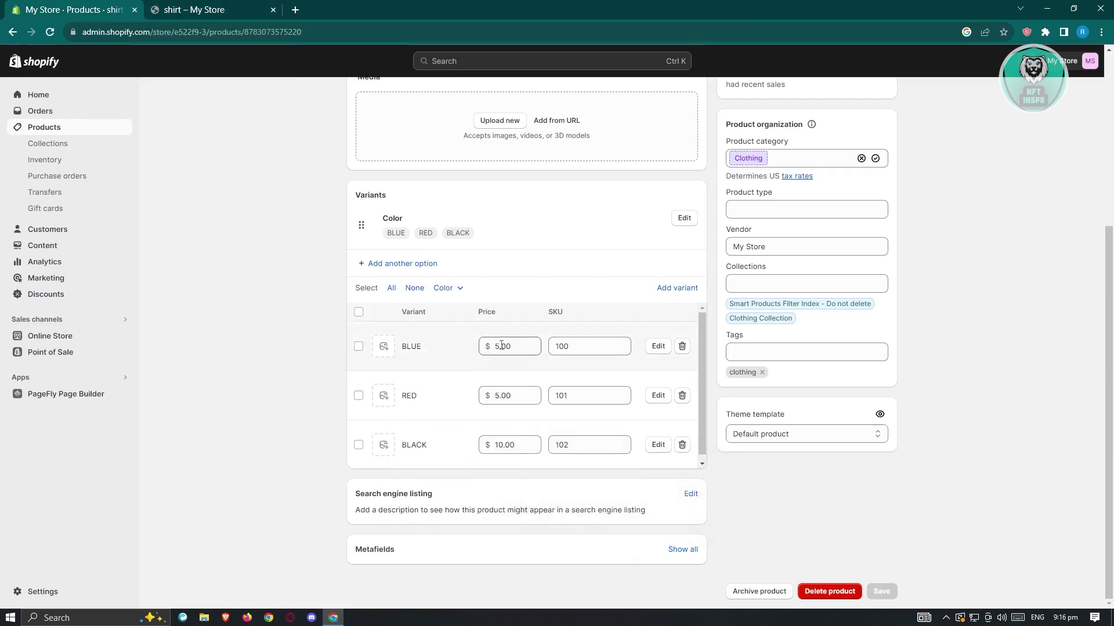
click(504, 445)
double_click(501, 443)
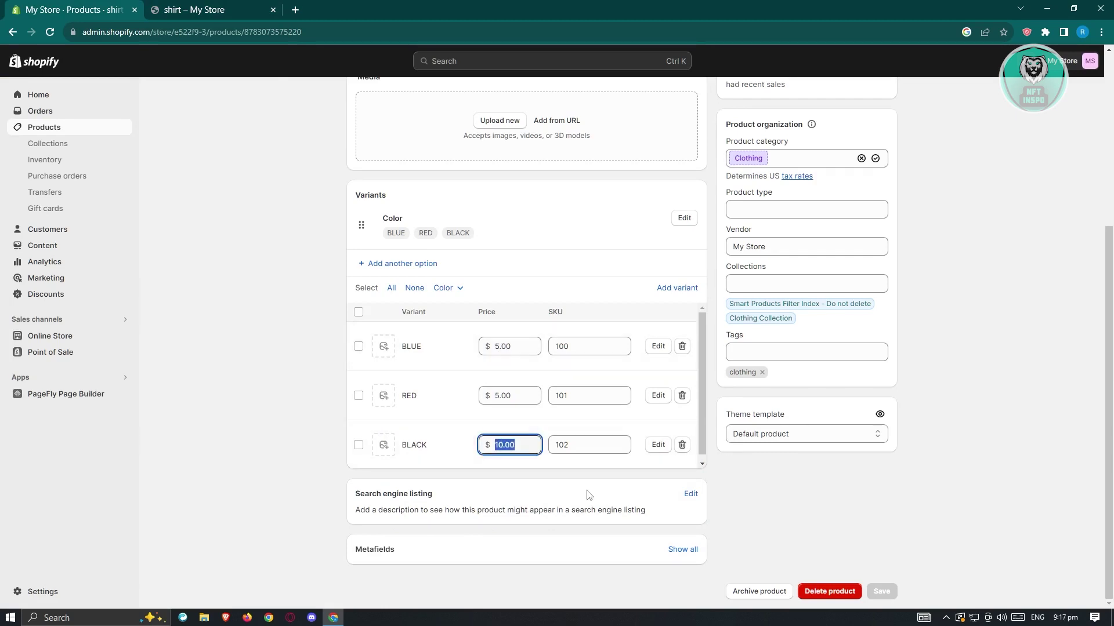
click(501, 443)
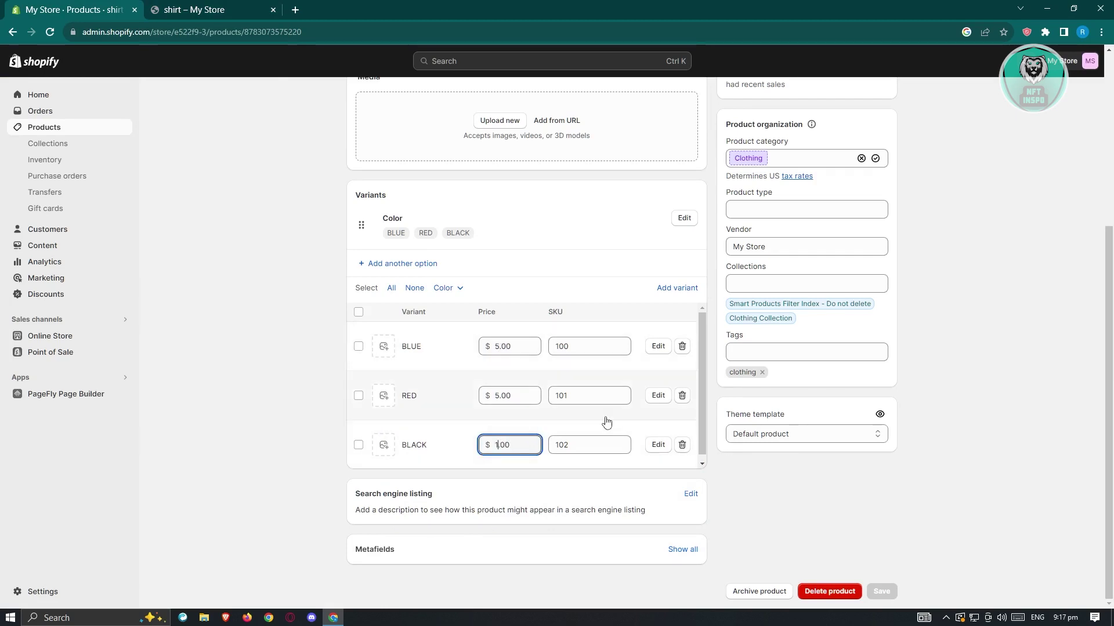
text(5)
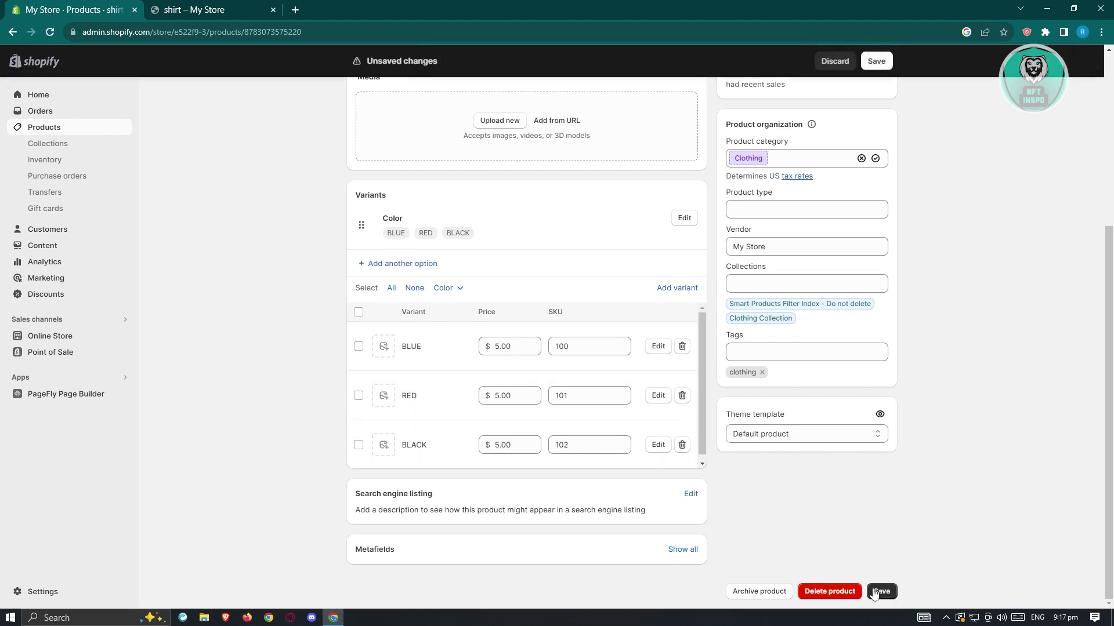
click(881, 591)
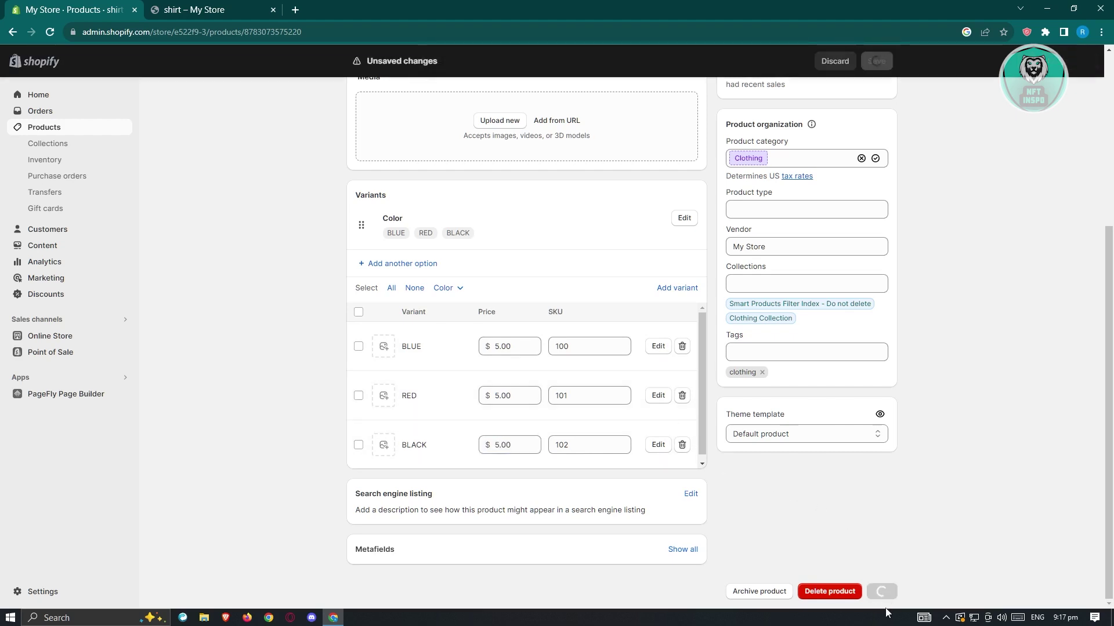
- Reload the storefront until BLACK shows a Sale badge at $5.00 AUD, down from $10.00
click(208, 10)
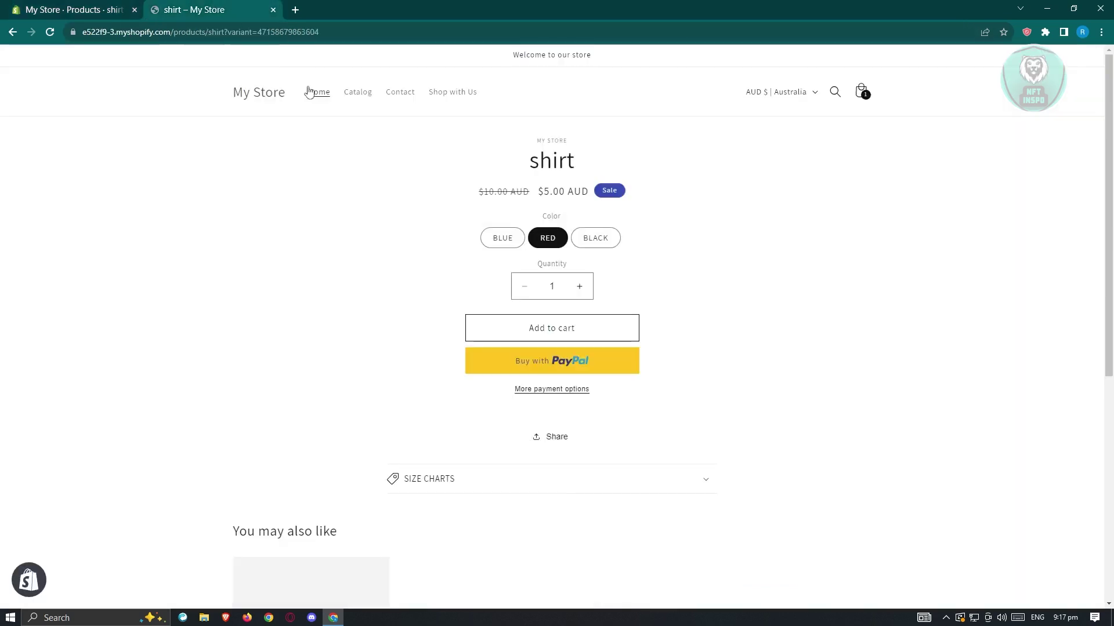
click(490, 243)
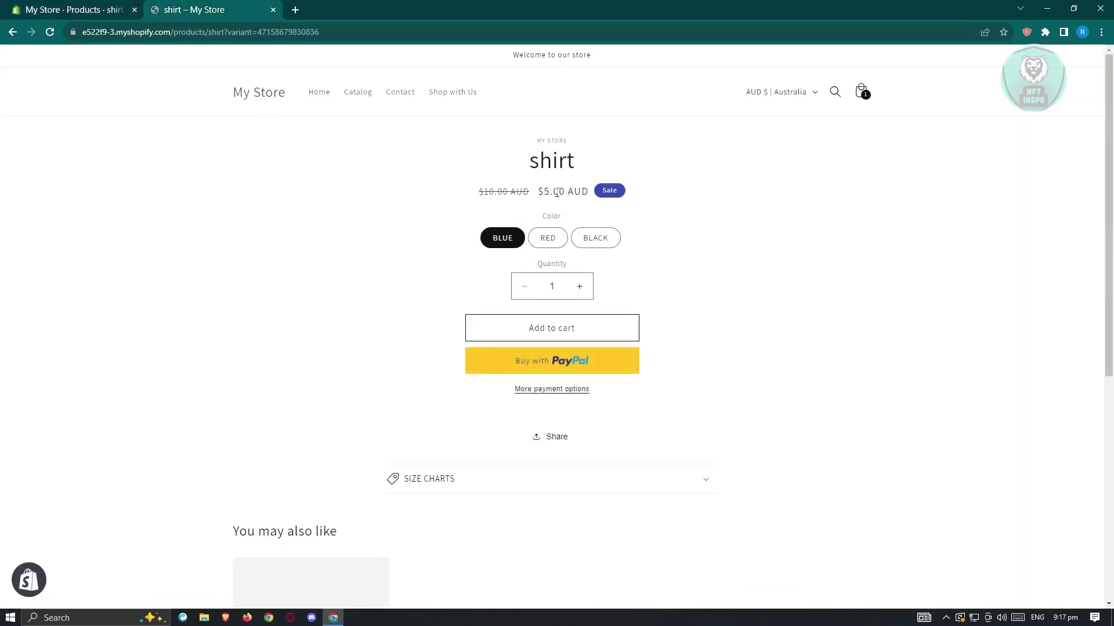
click(612, 238)
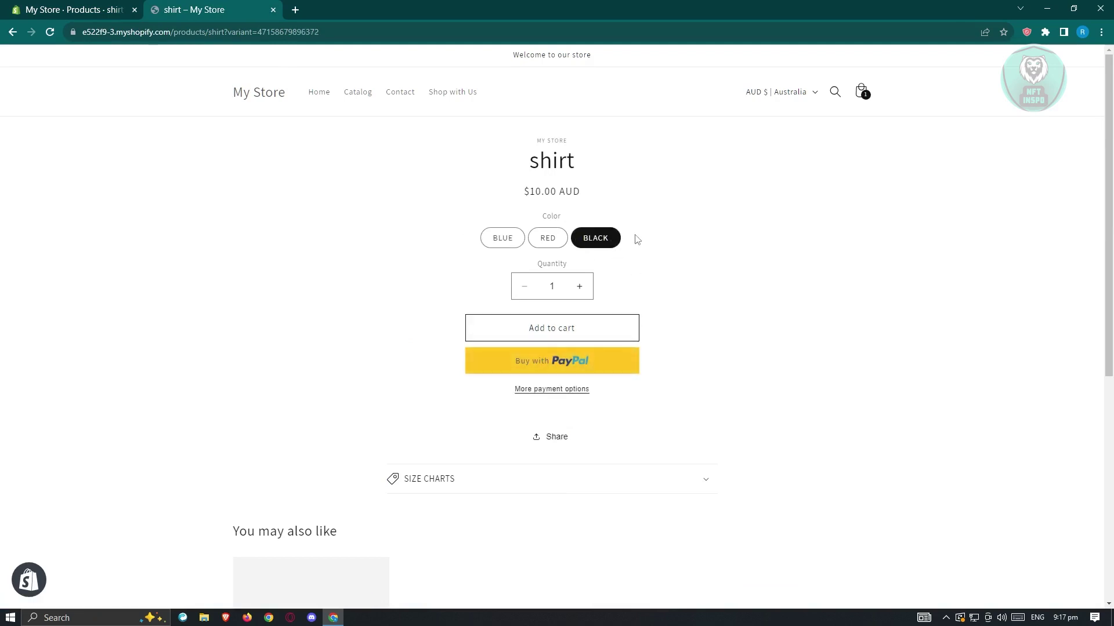
click(57, 33)
click(51, 32)
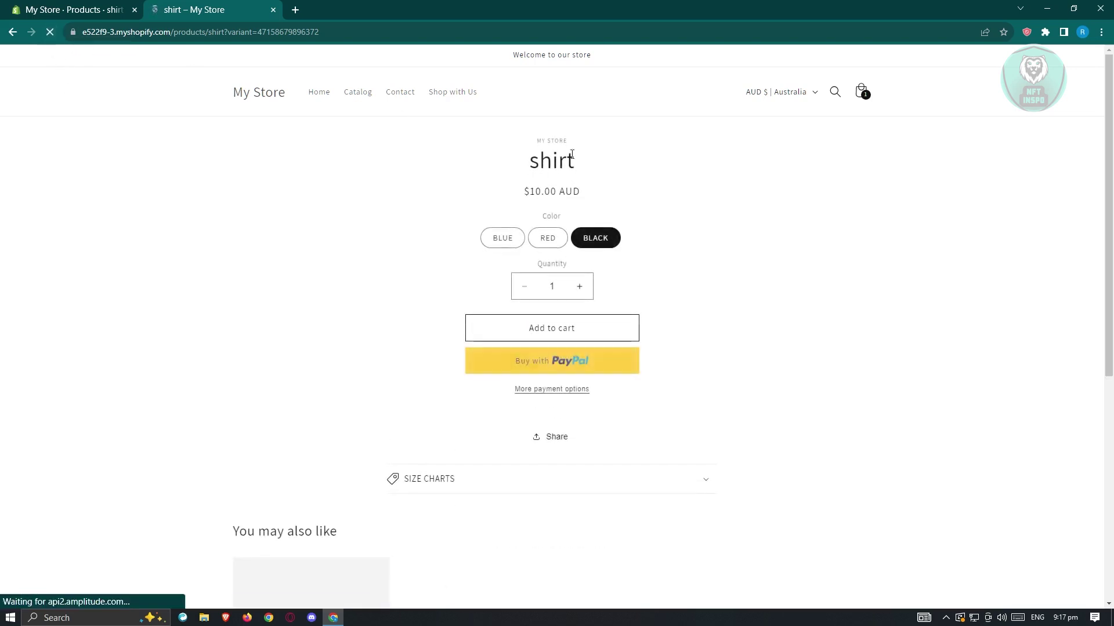
click(47, 33)
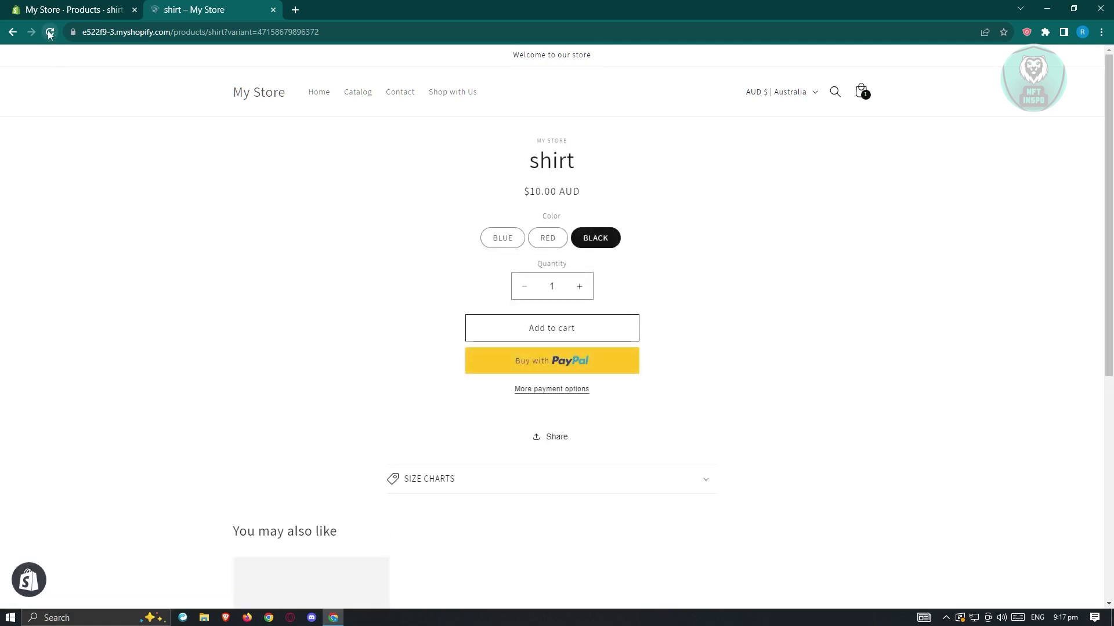
click(50, 32)
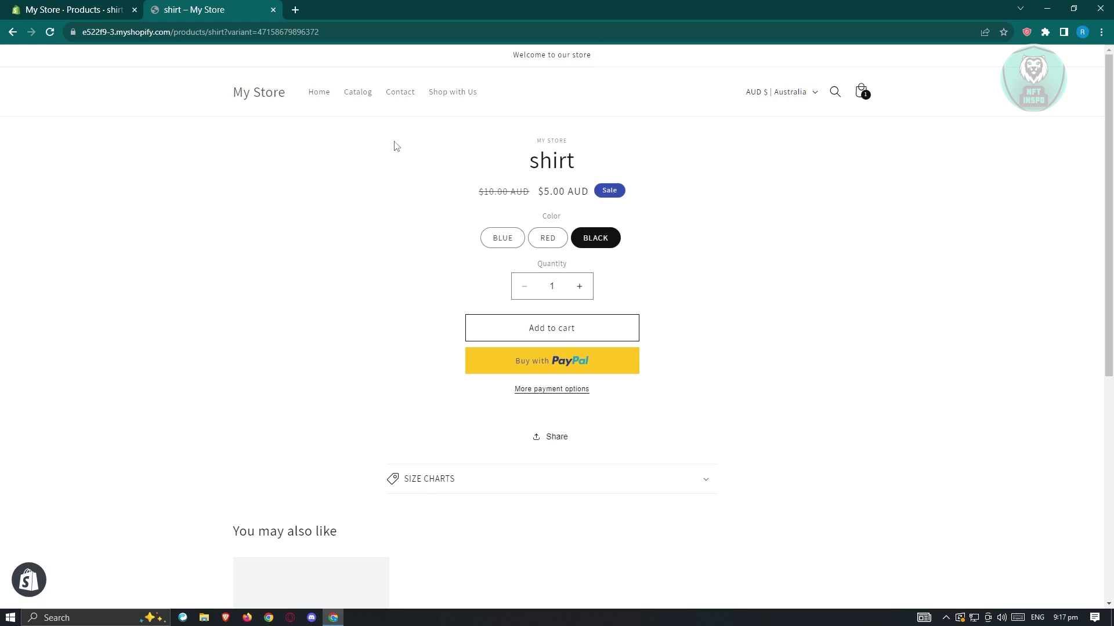
- Return to the shirt's admin page and scroll to its variants, all now at $5.00
click(55, 9)
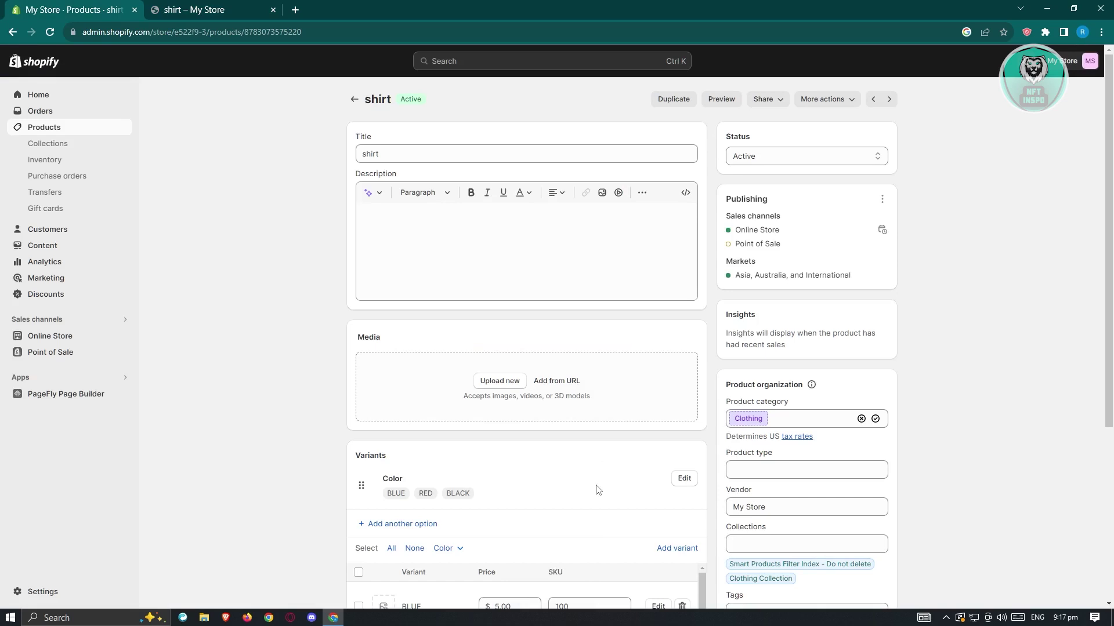
scroll(600, 494, down, 4)
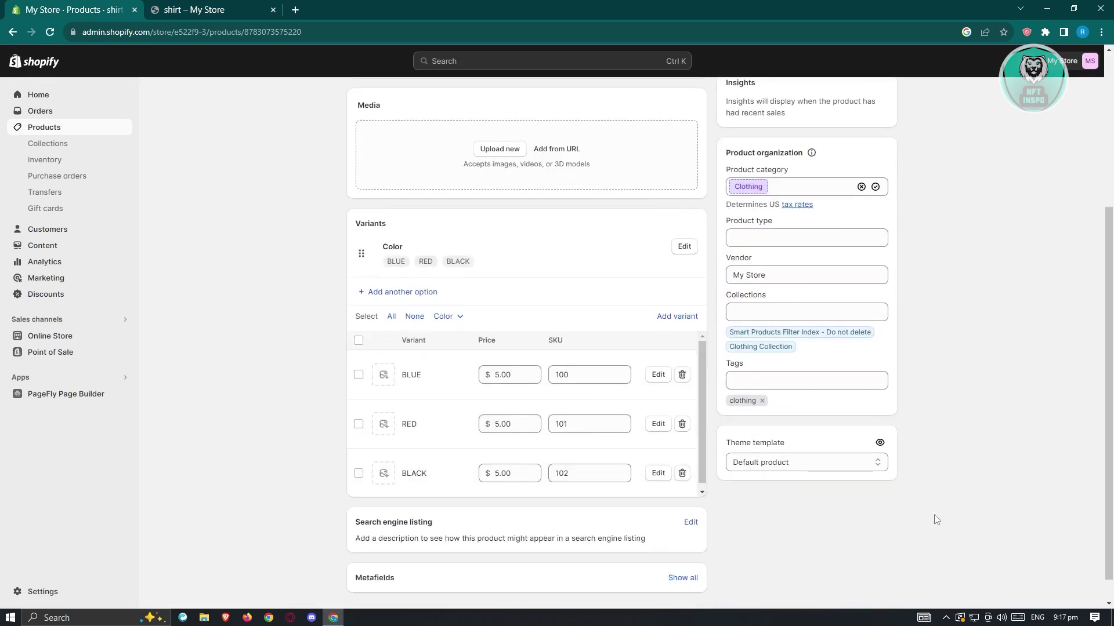